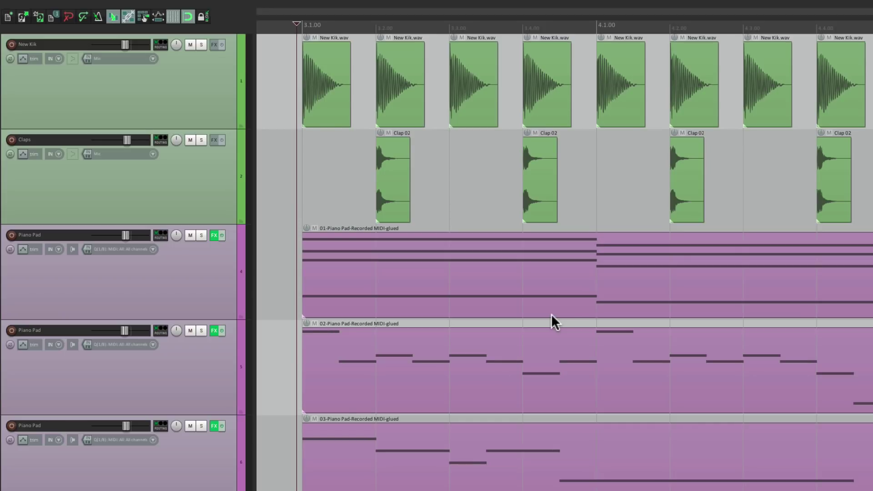
Step: Play the project and open the Media Explorer
key("space")
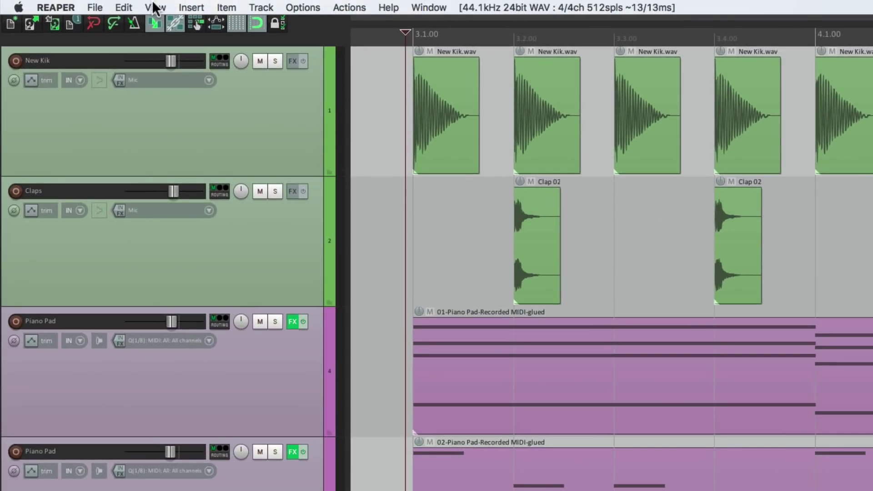
left_click(155, 6)
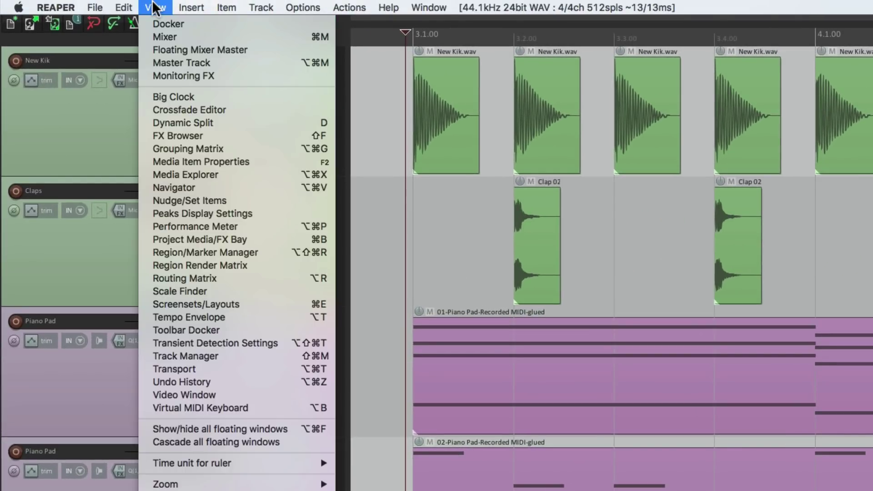
left_click(141, 177)
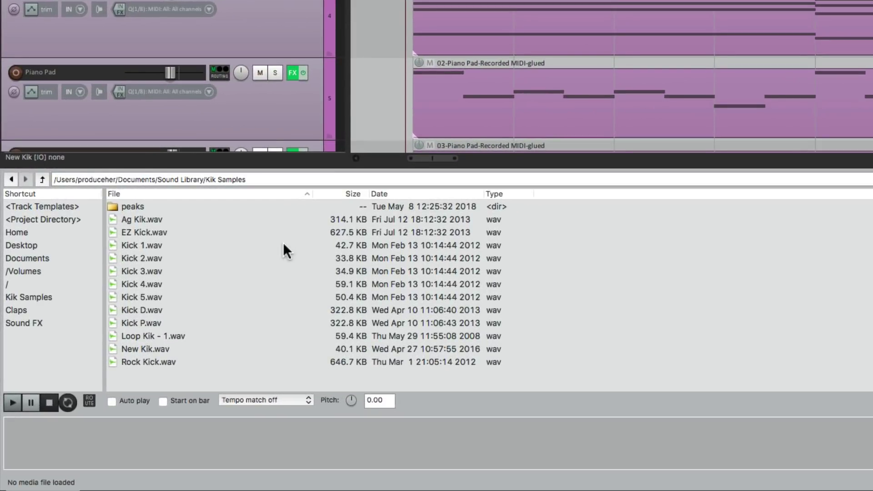
Step: Audition Ag Kik.wav, EZ Kick.wav, Kick 1.wav and Loop Kik - 1.wav from the Kik Samples folder
left_click(266, 216)
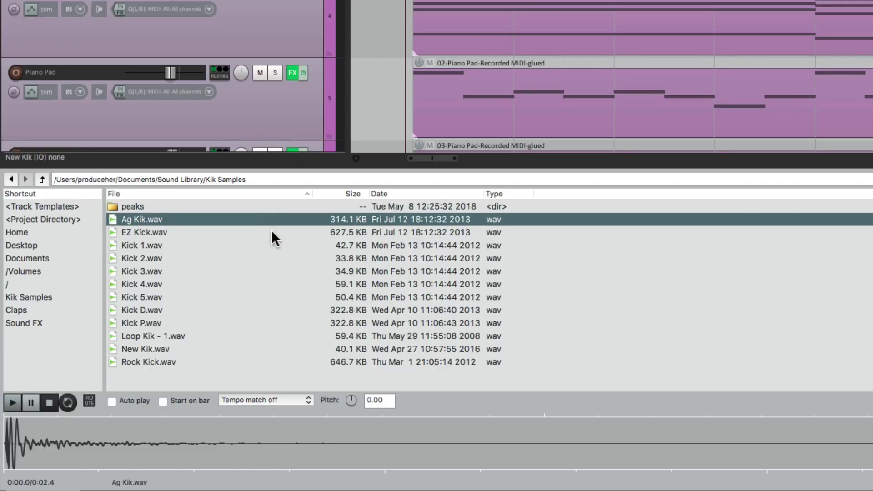
left_click(272, 231)
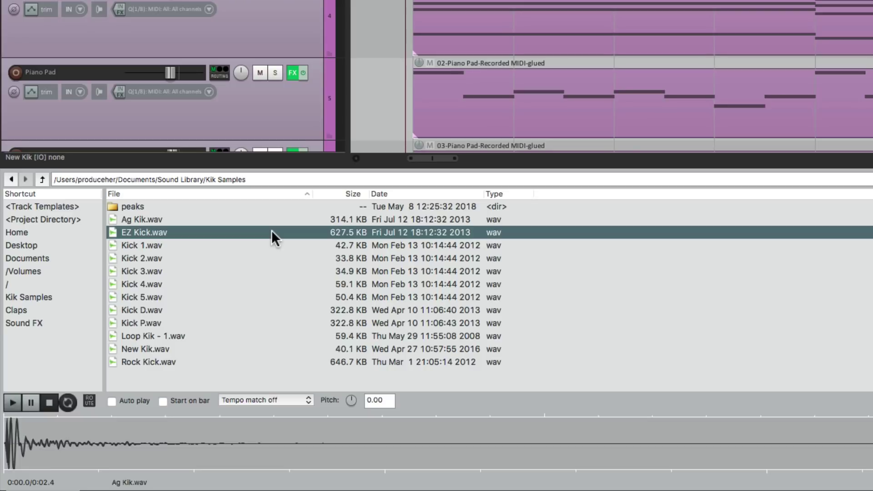
double_click(272, 244)
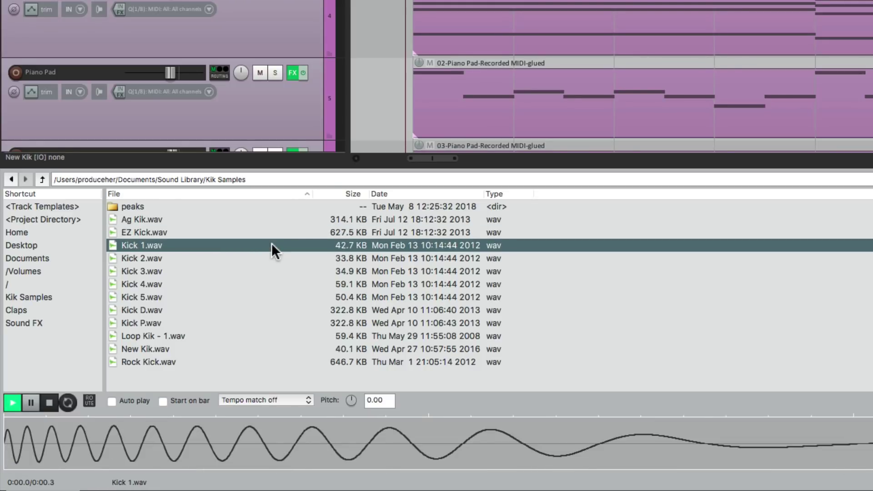
left_click(255, 337)
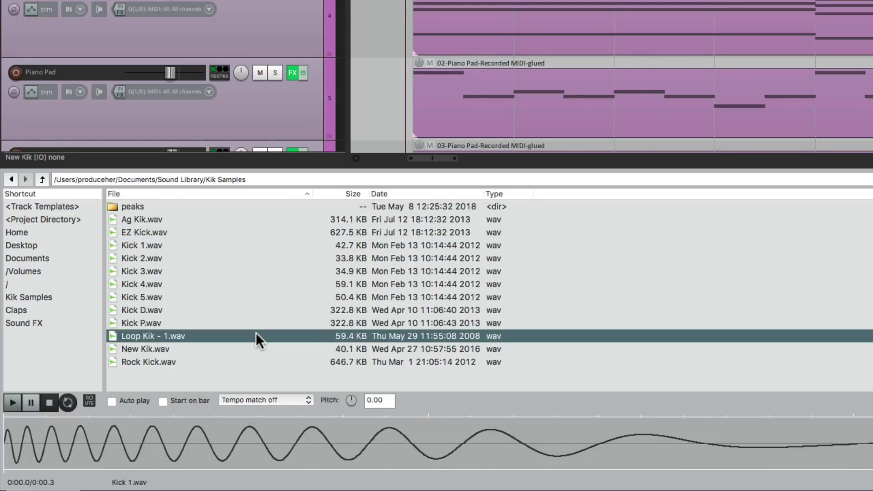
double_click(255, 336)
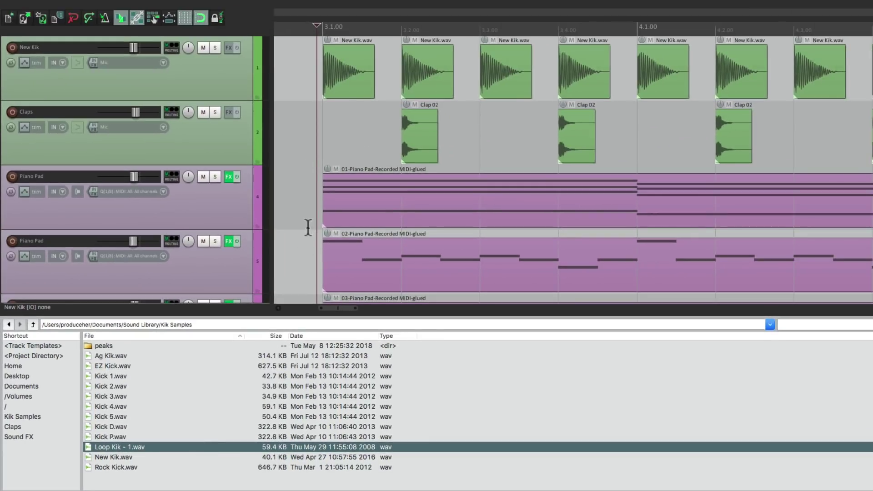
Step: Use Loop Kik - 1.wav as the media source for only the first item on the New Kik track
key("super")
left_click(339, 59)
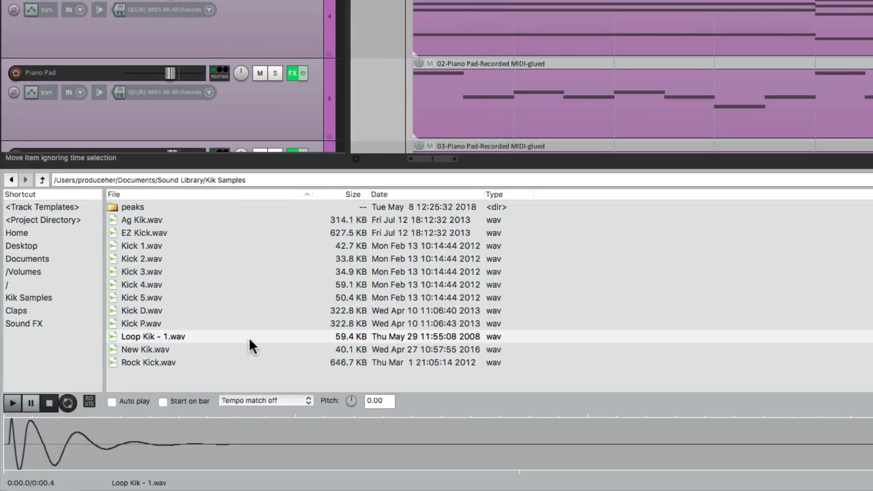
left_click(249, 337)
right_click(249, 337)
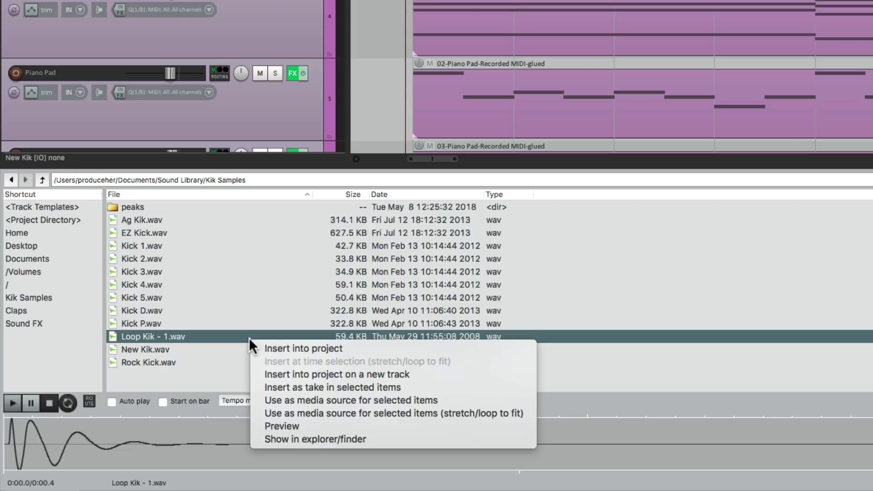
left_click(251, 401)
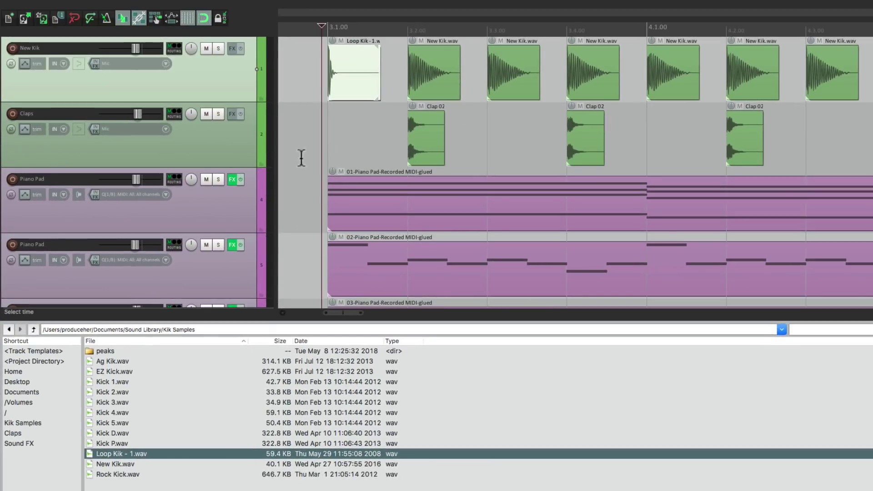
Step: Play from just before measure 3 to hear the swapped kick, and undo the source replacement
left_click(313, 60)
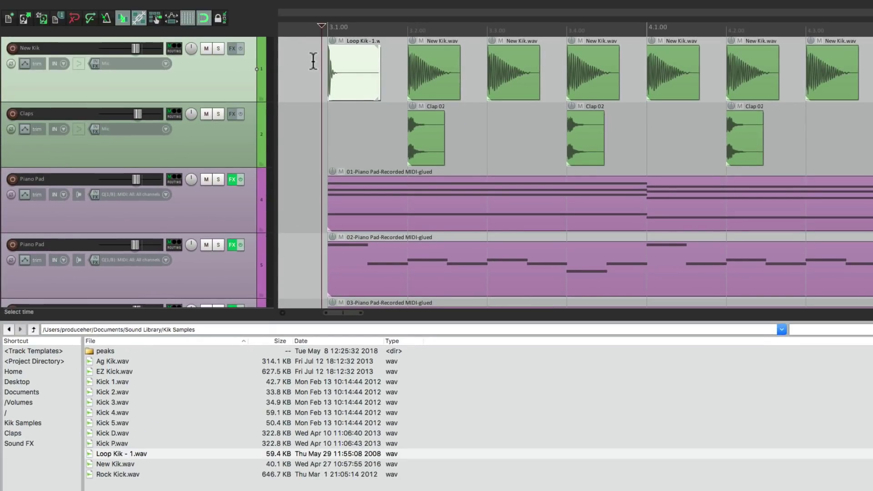
key("space")
key("space")
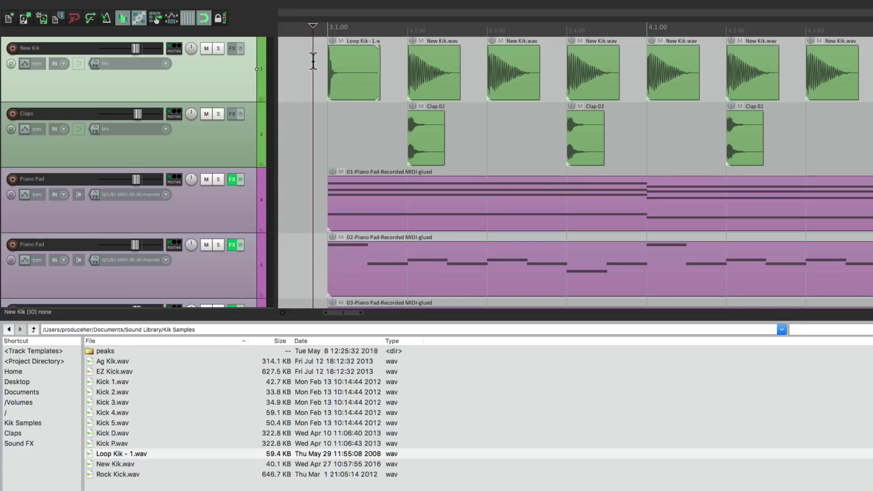
key("super+z")
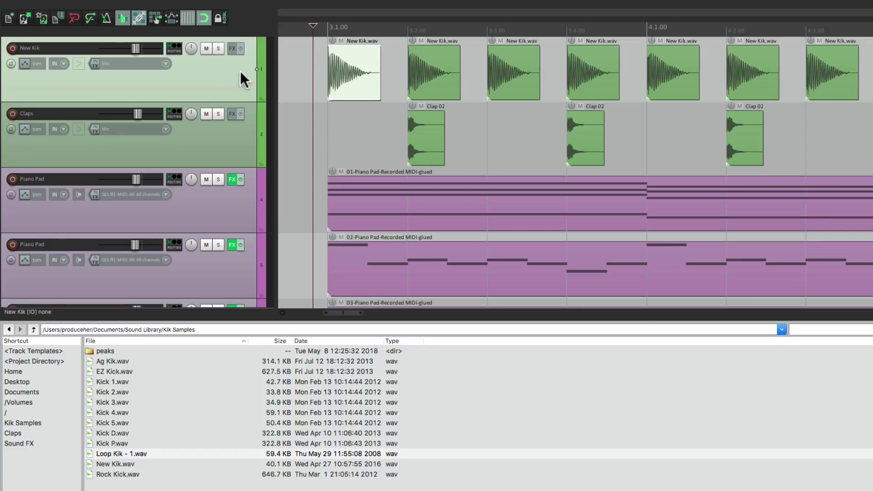
Step: Use Loop Kik - 1.wav as the media source for all items on the New Kik track
double_click(224, 82)
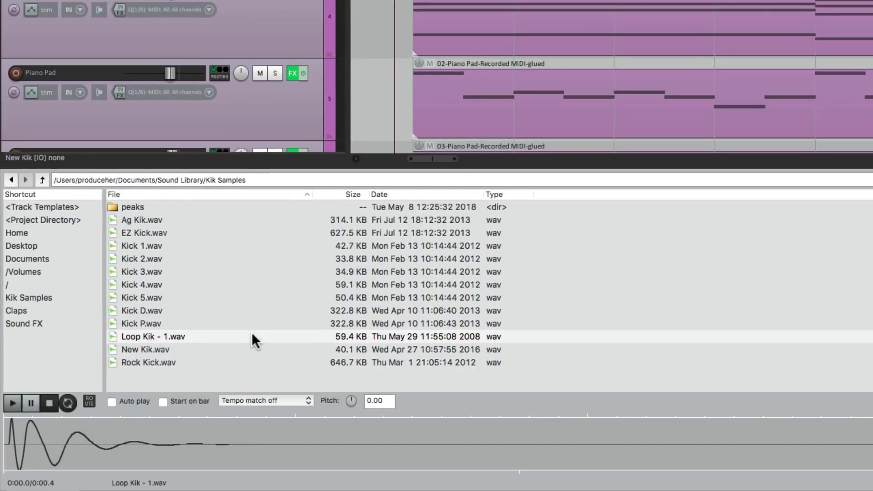
left_click(200, 450)
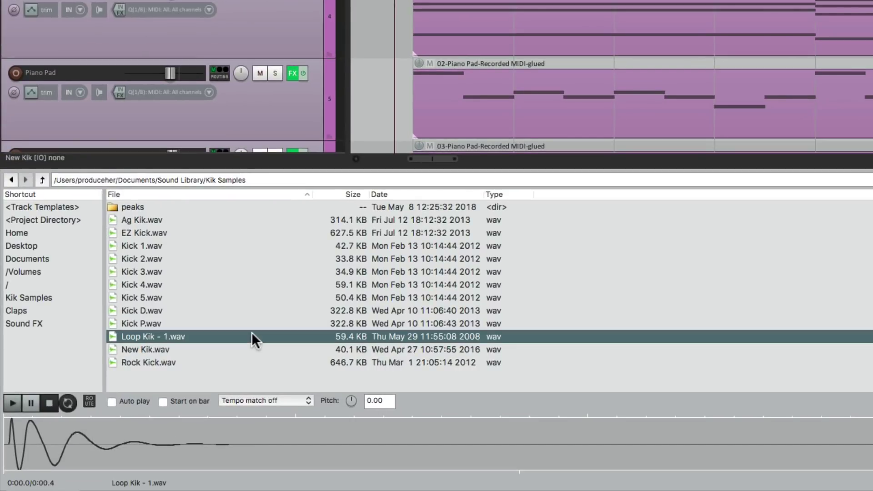
right_click(253, 339)
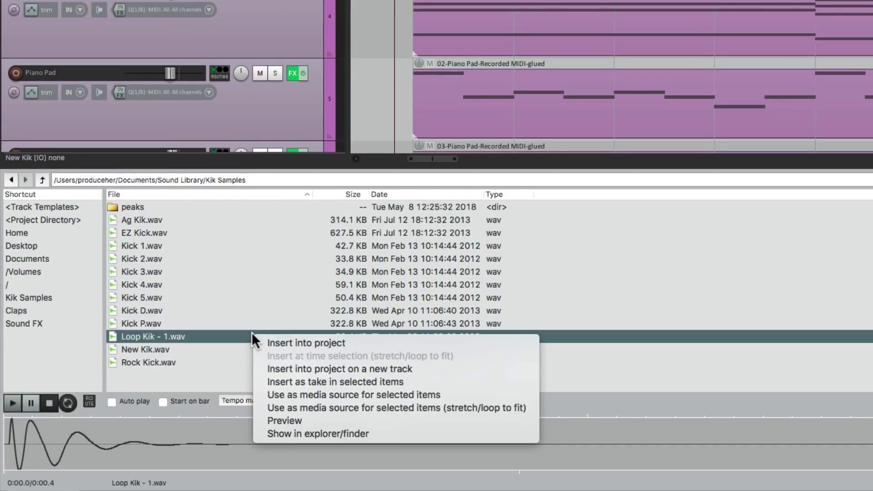
left_click(264, 393)
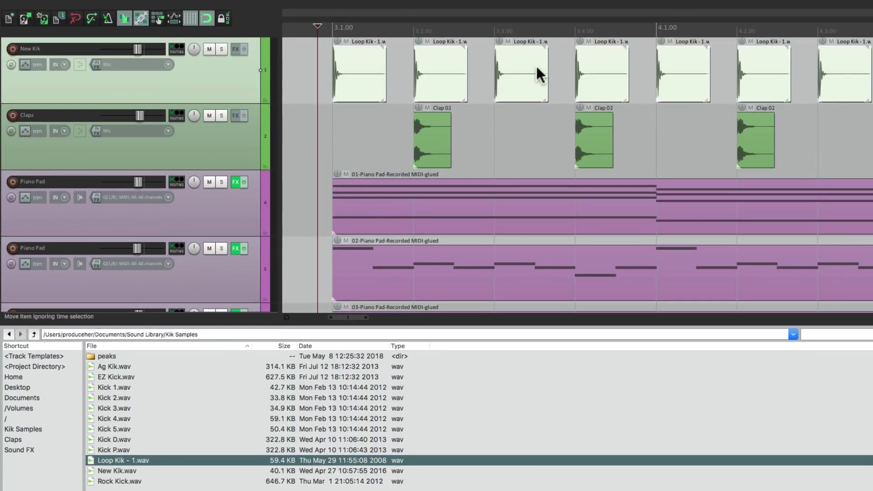
Step: Play the project from just before measure 3 to hear the replaced kicks, and stop playback
left_click(317, 71)
key("space")
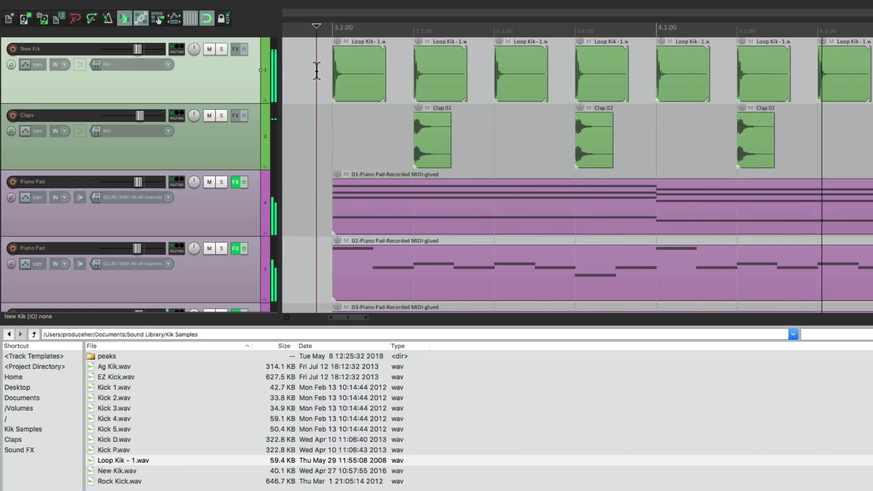
key("space")
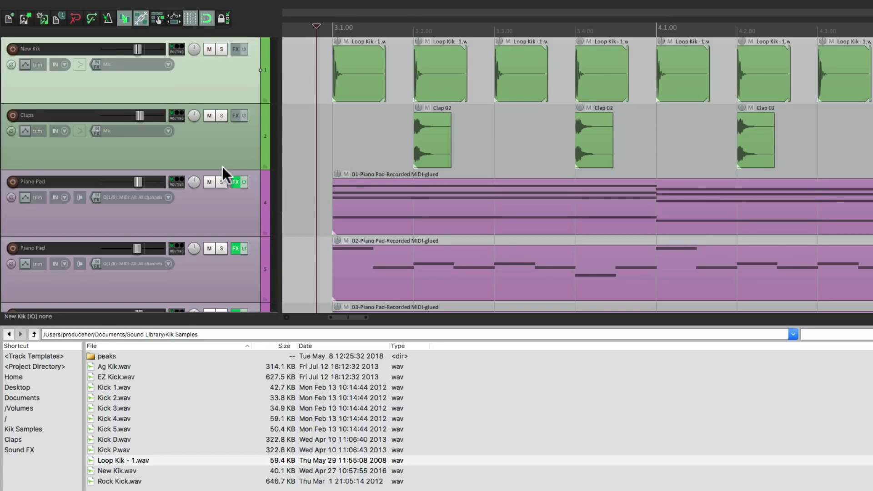
Step: Select all items on the Claps track and audition Clap 01.wav, Clap 02.wav and Clap 03.wav from the Claps folder
double_click(229, 151)
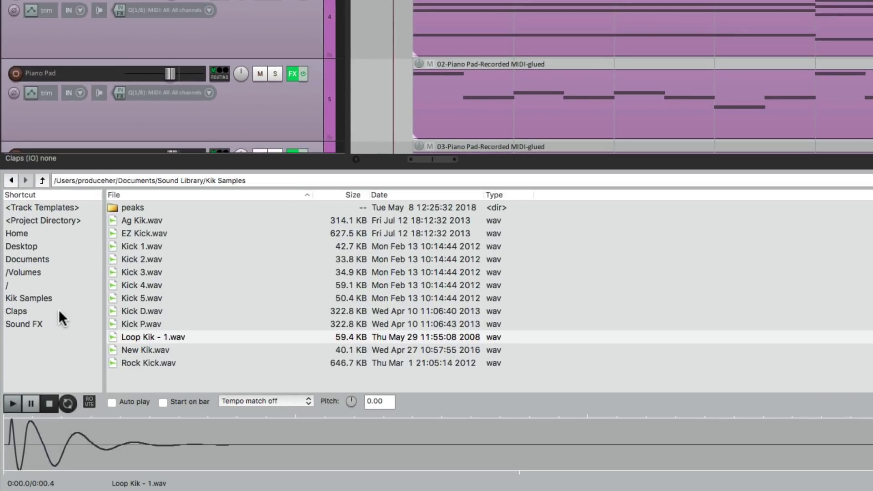
left_click(58, 310)
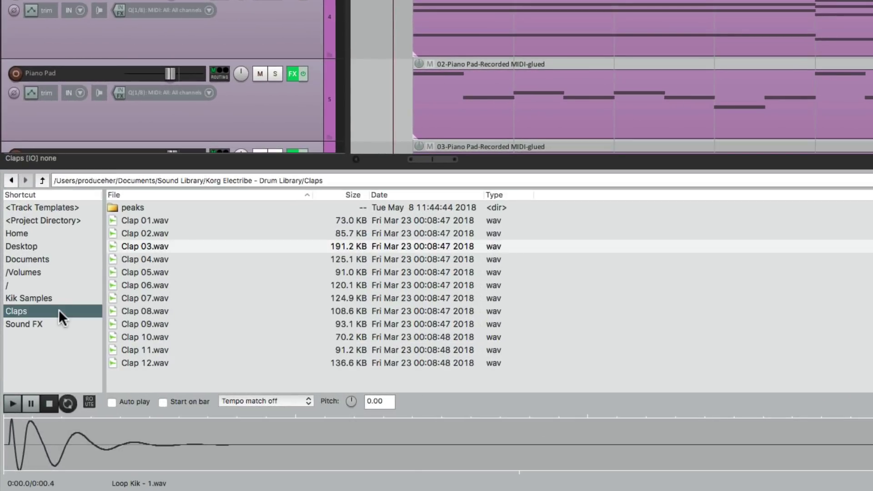
left_click(256, 220)
left_click(252, 231)
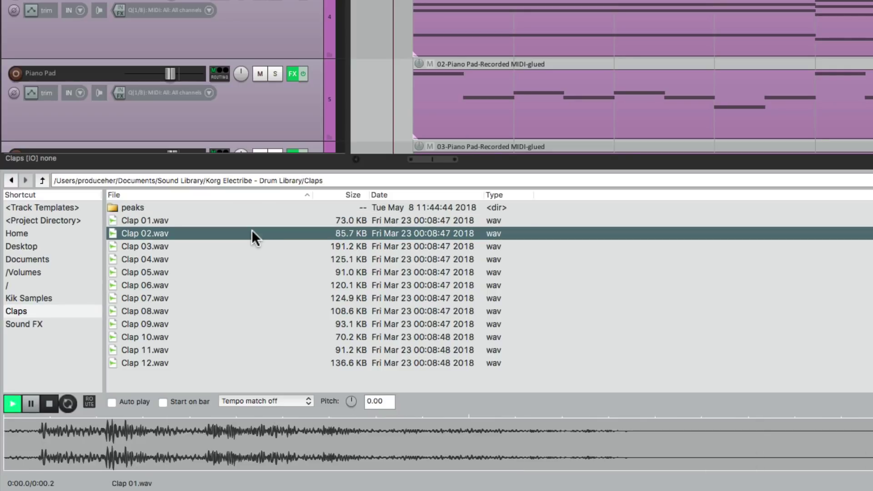
left_click(246, 246)
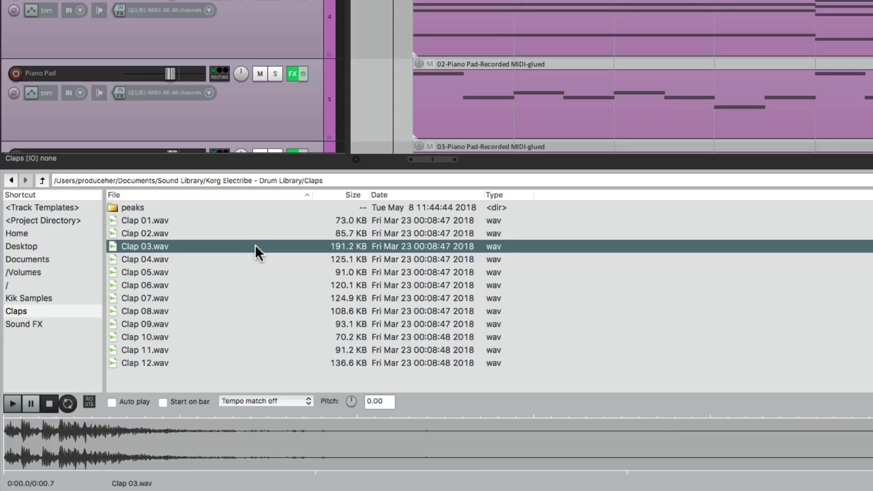
Step: Try Clap 03.wav as the media source for the selected clap items in playback, and undo the replacement
right_click(255, 245)
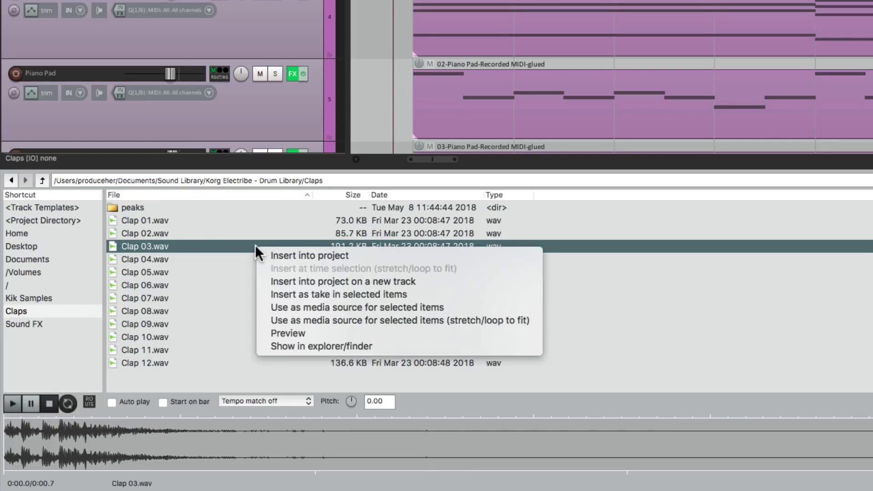
left_click(258, 302)
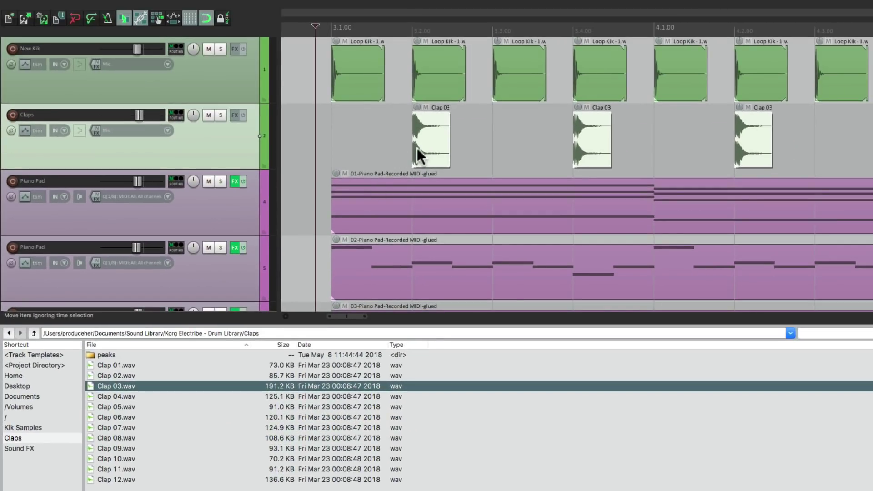
left_click(310, 134)
key("space")
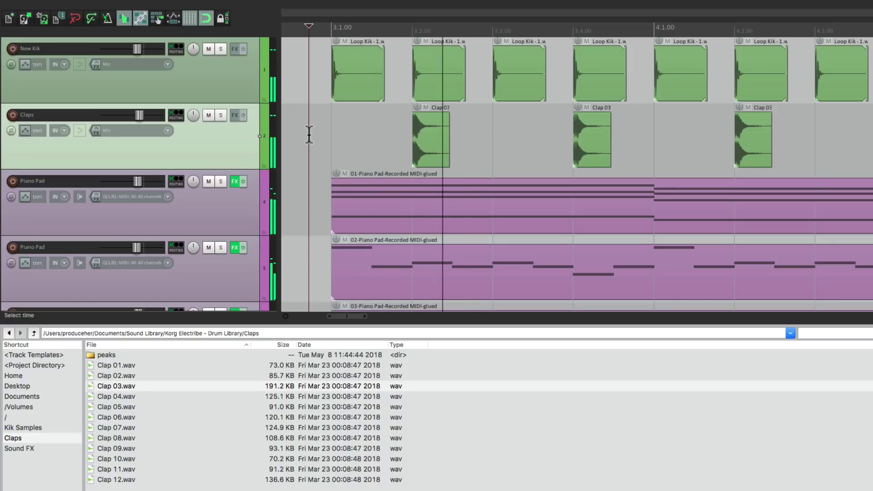
key("space")
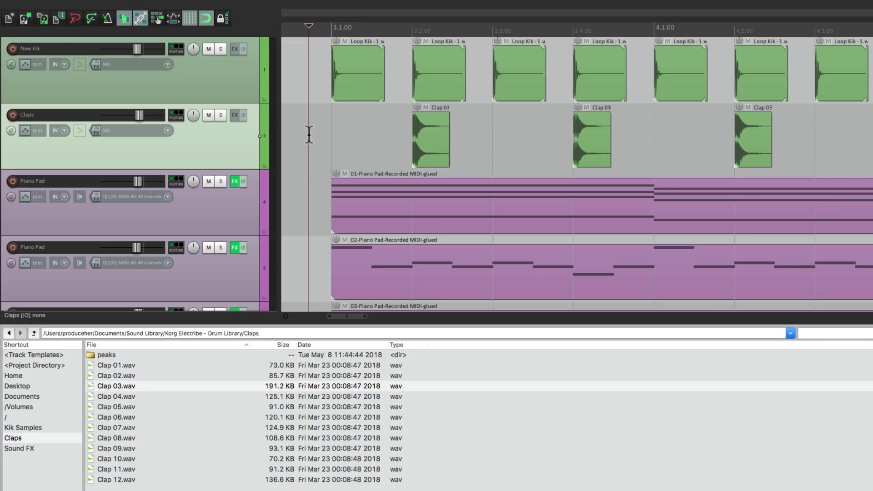
key("super+z")
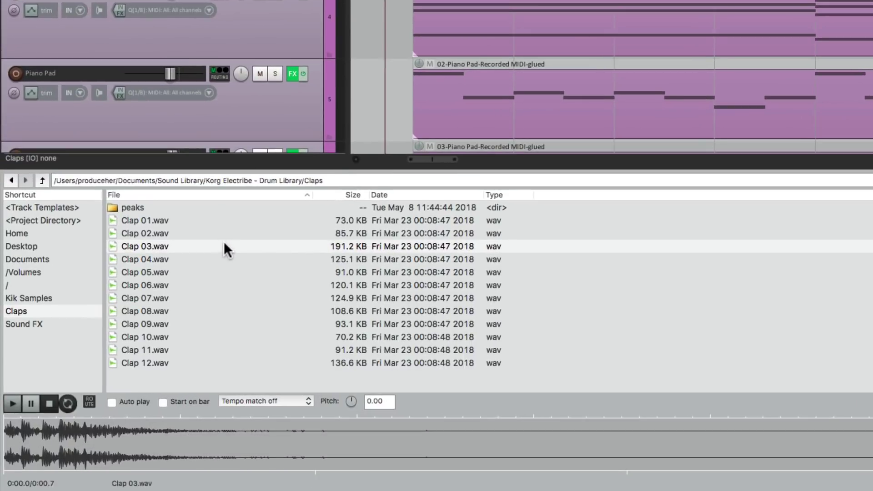
Step: Insert Clap 03.wav as an additional take in the selected clap items
left_click(180, 386)
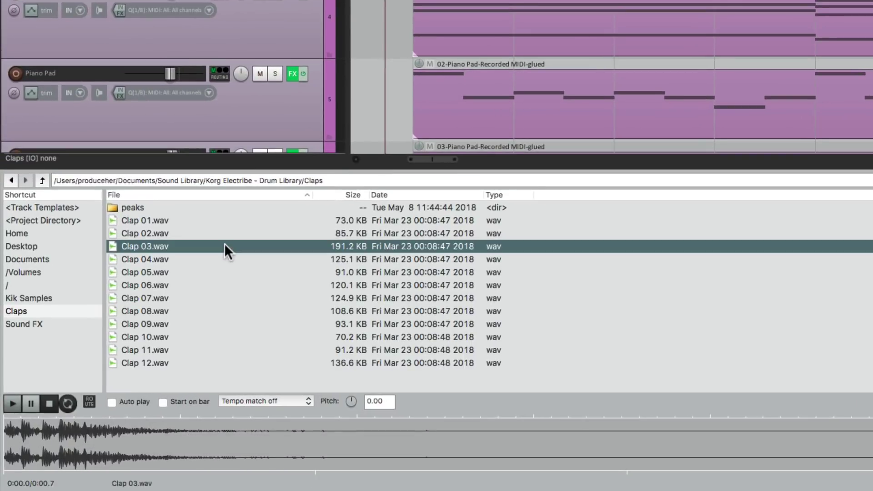
right_click(225, 249)
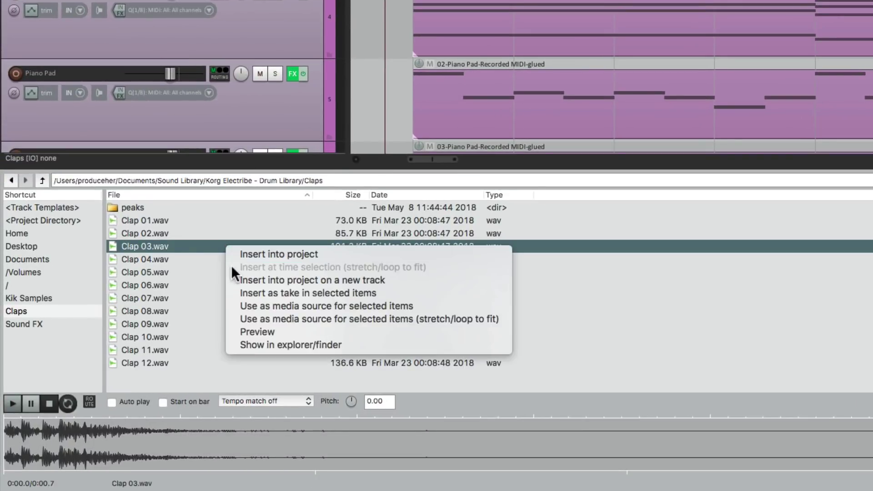
left_click(229, 293)
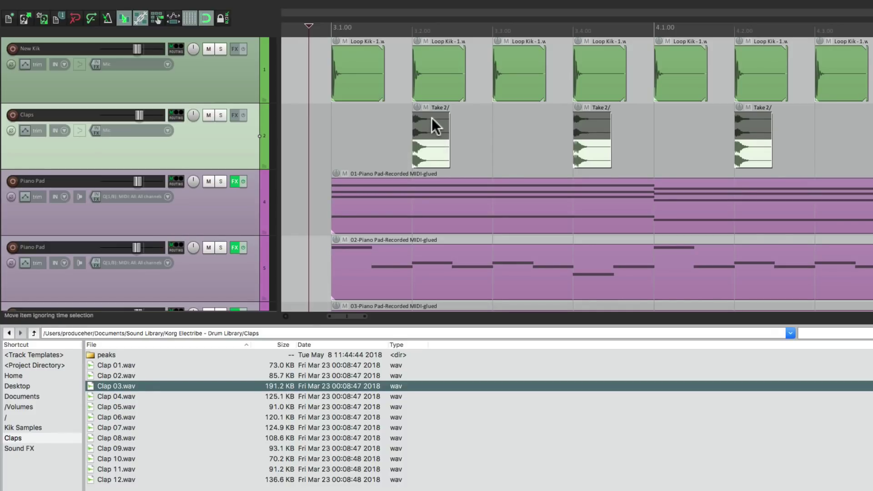
Step: Switch the clap items between their two takes, leave take 2 active, and play the project to compare
key("t")
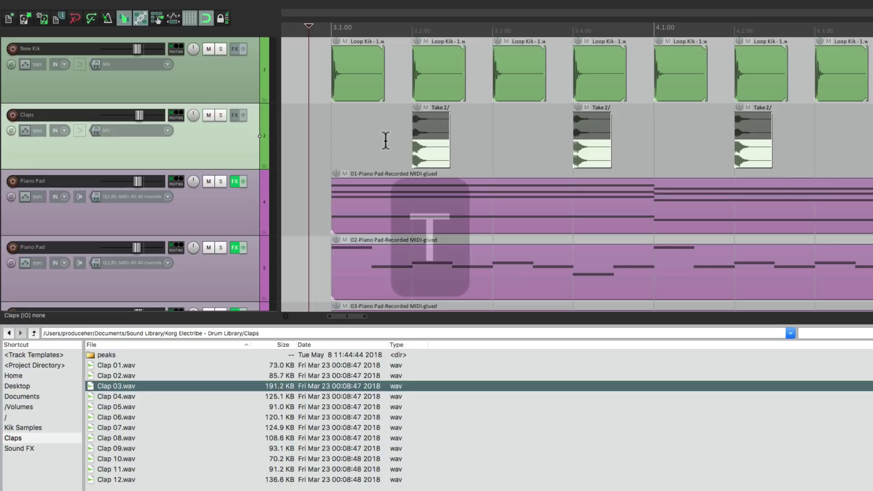
key("t")
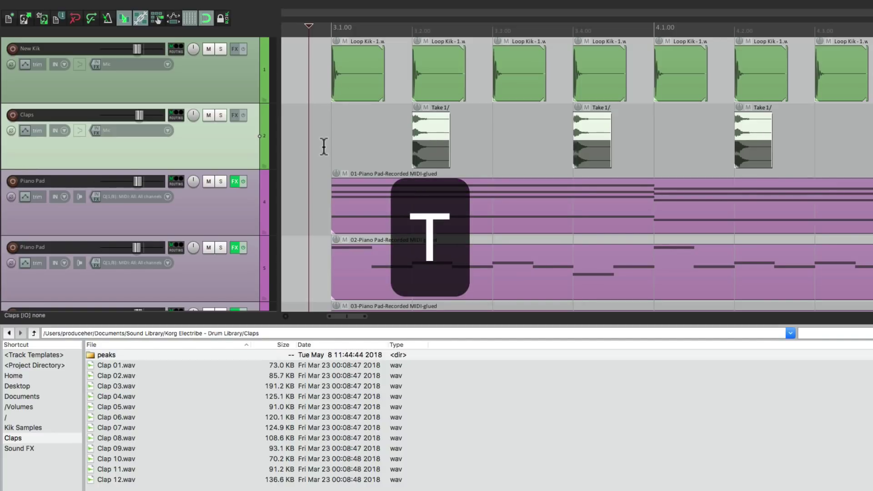
key("t")
key("space")
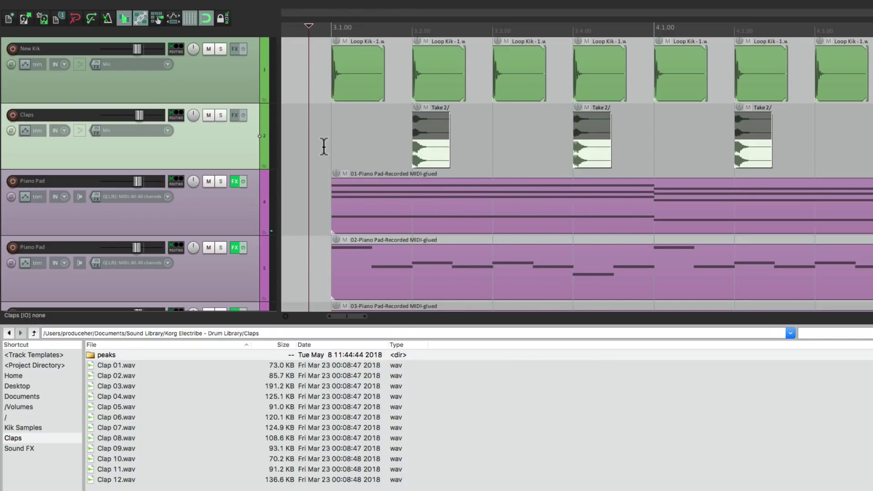
Step: Make take 1 active in the clap items, crop them to that active take, and play the project
key("t")
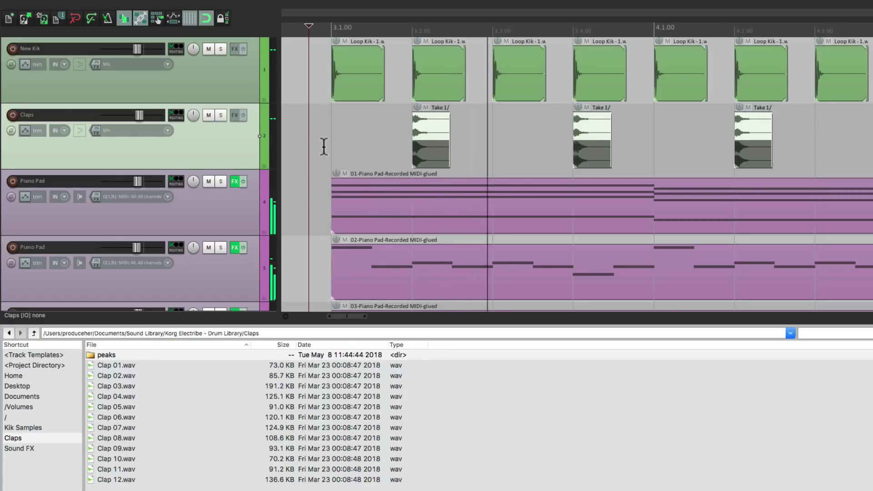
key("space")
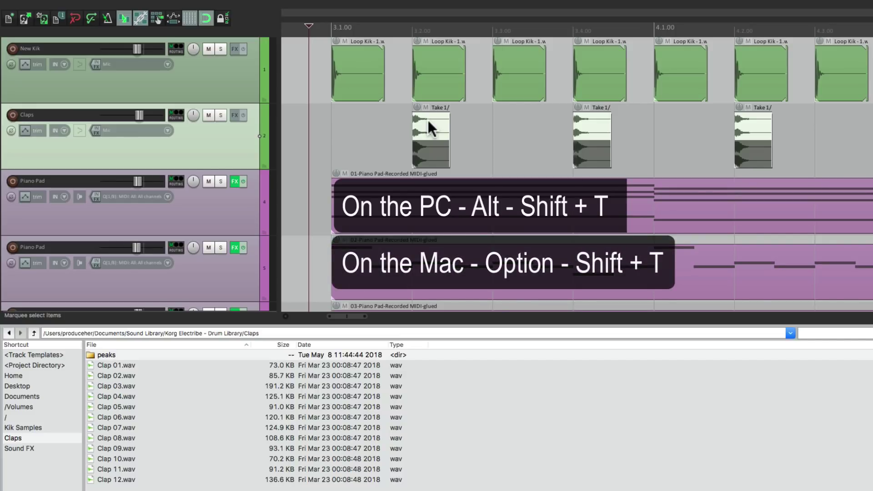
key("alt+shift+t")
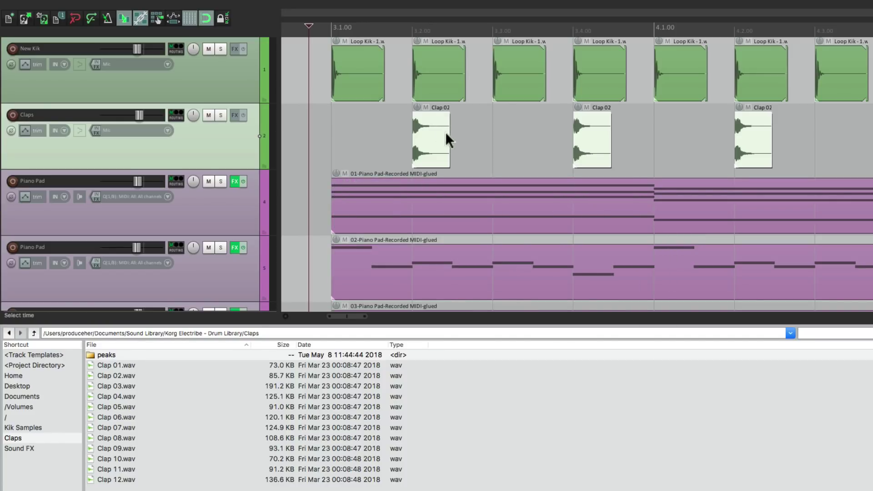
key("space")
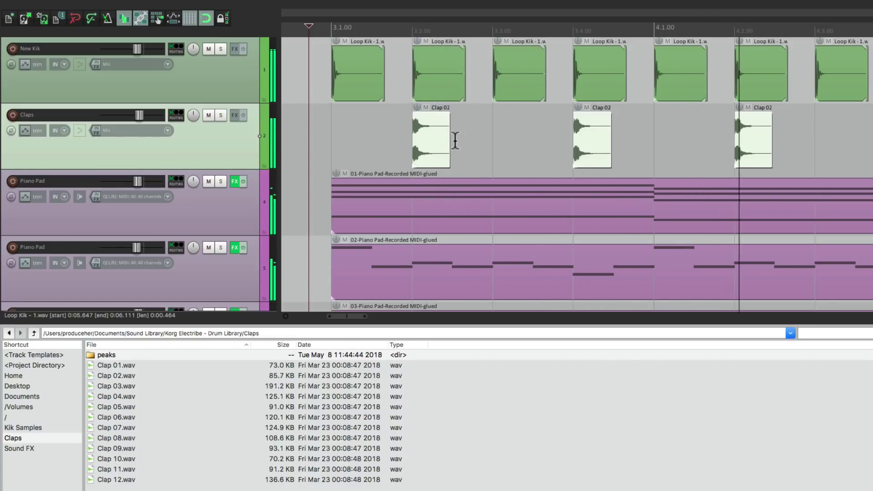
key("space")
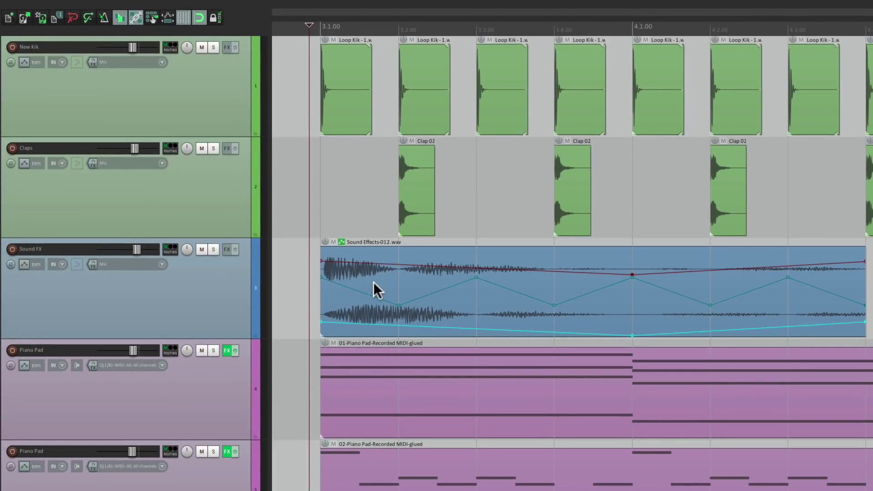
Step: Play the project to hear the Sound Effects-012.wav item with its take envelopes on the Sound FX track
key("space")
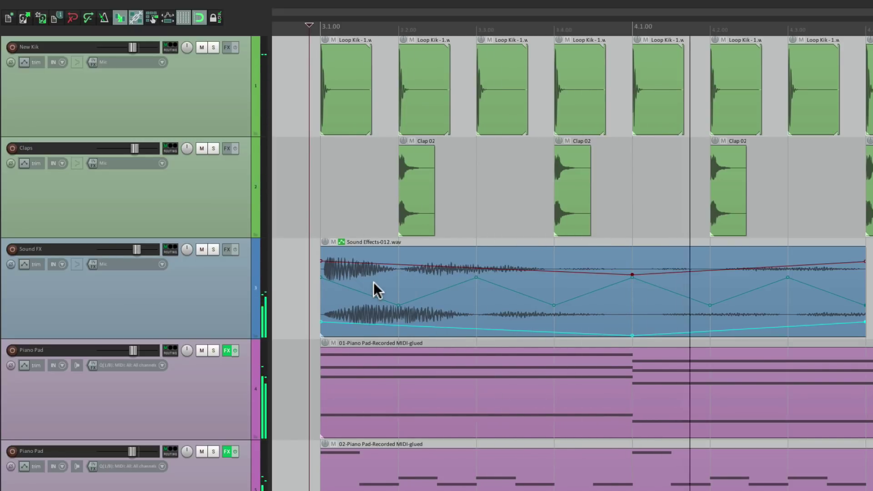
key("space")
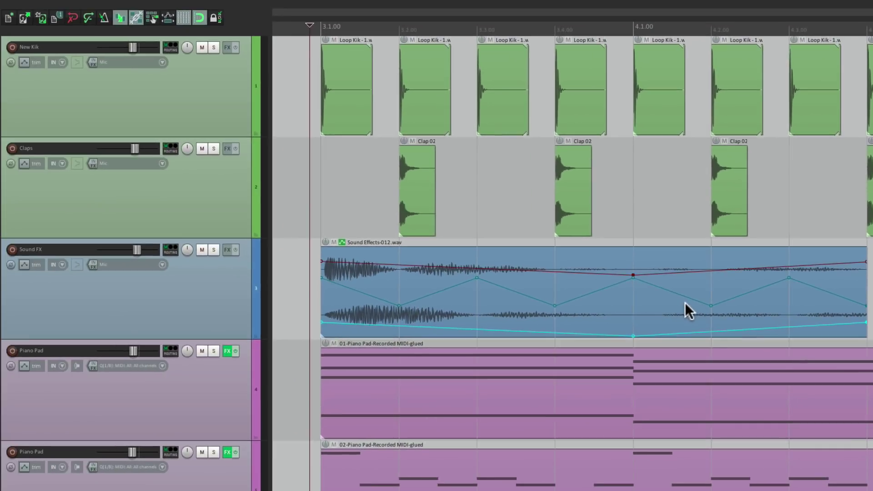
key("space")
Step: Select the item on the Sound FX track and audition Sound Effects-008.wav from the Sound FX folder
left_click(228, 282)
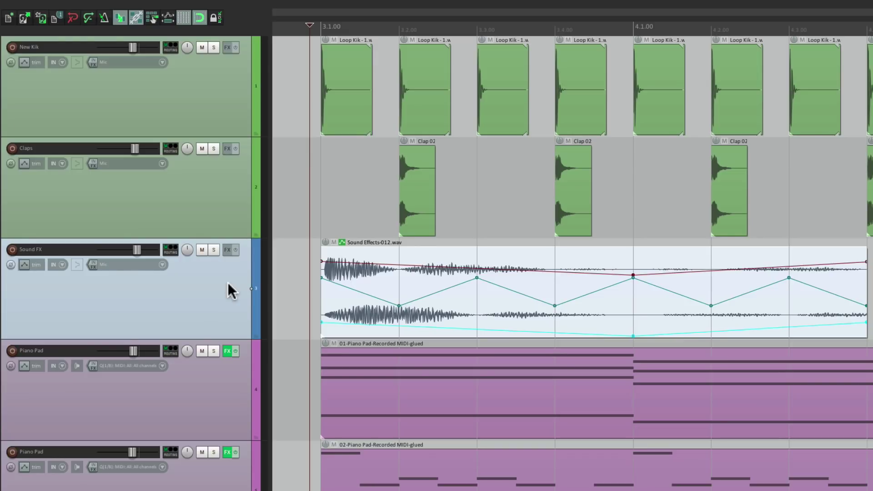
key("ctrl+alt+x")
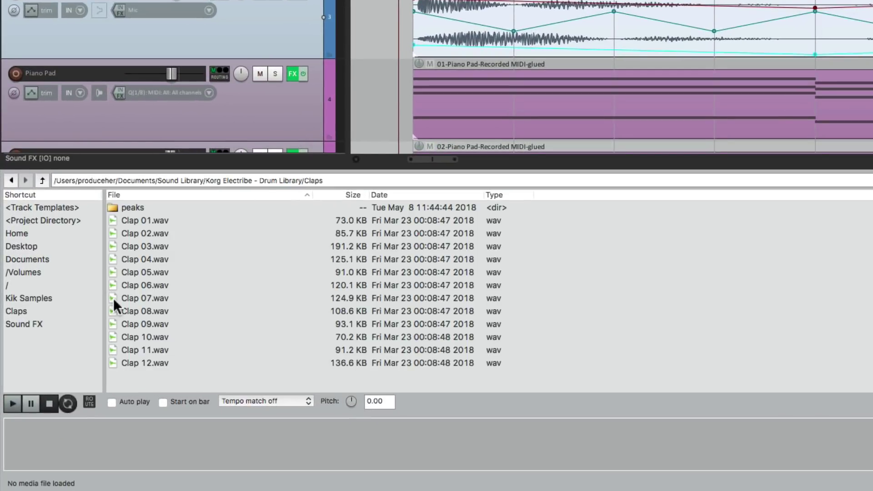
left_click(67, 323)
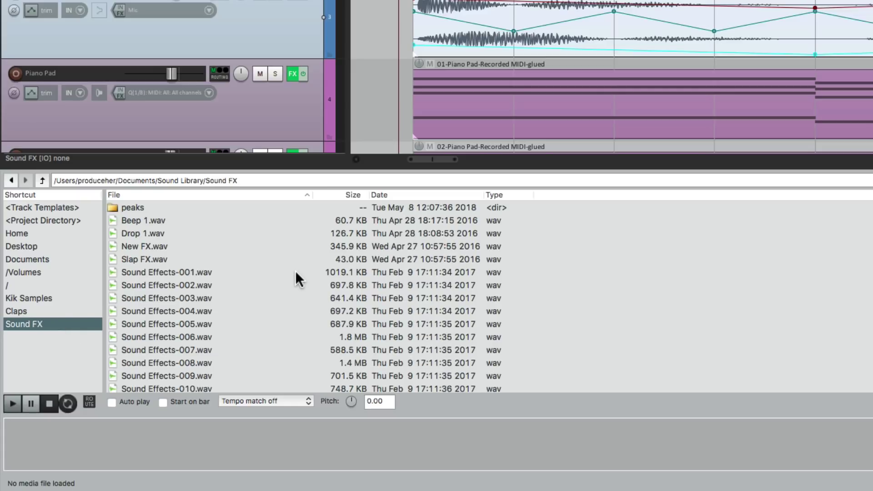
scroll(295, 272, "down", 3)
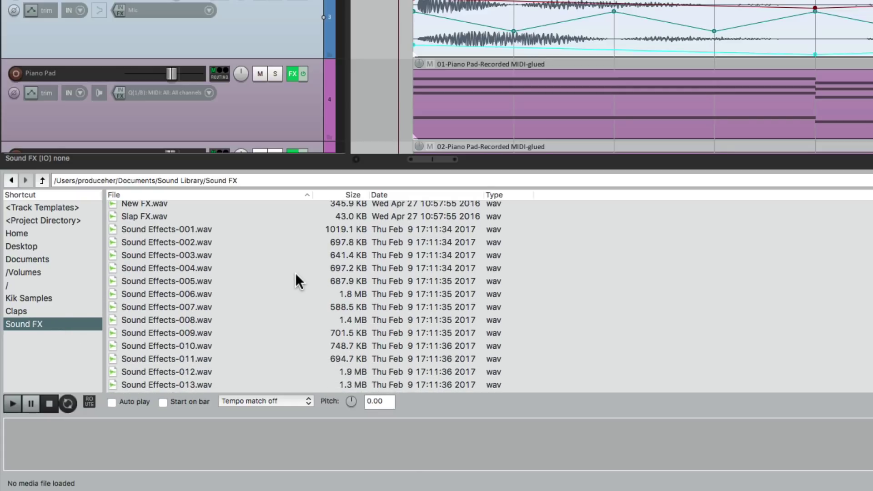
left_click(224, 319)
key("space")
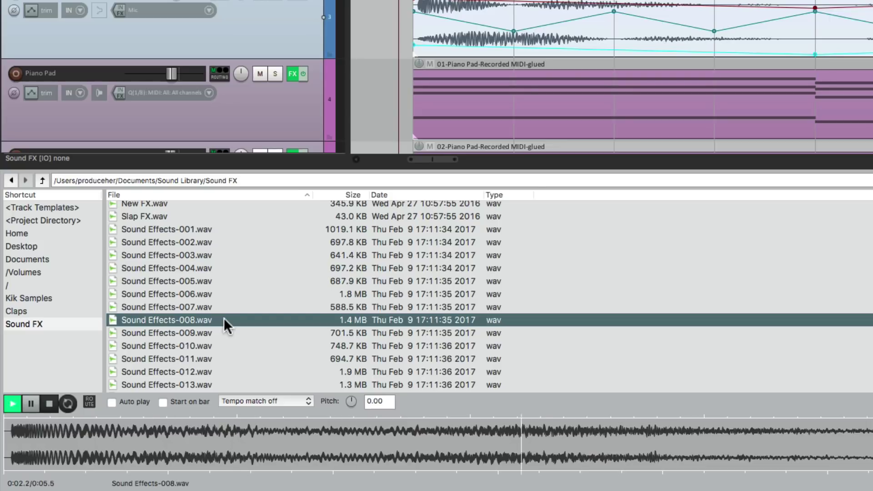
key("space")
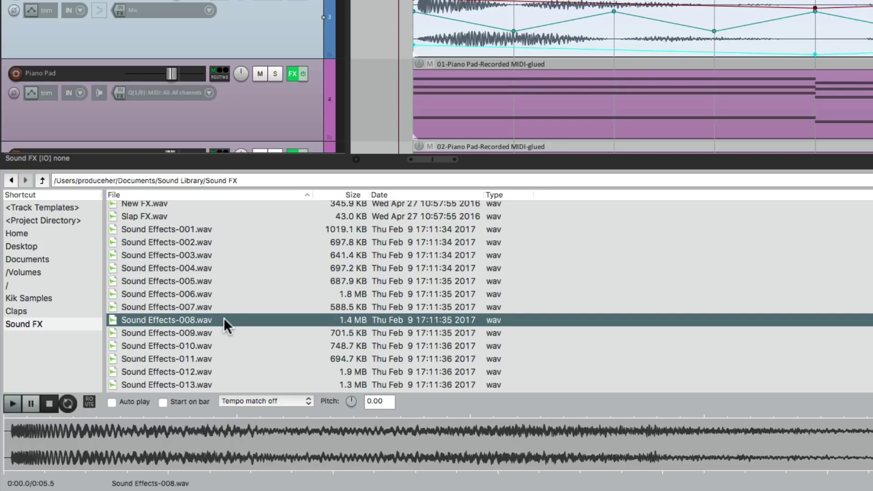
Step: Use Sound Effects-008.wav as the media source for the selected item on the Sound FX track and play it back
right_click(224, 320)
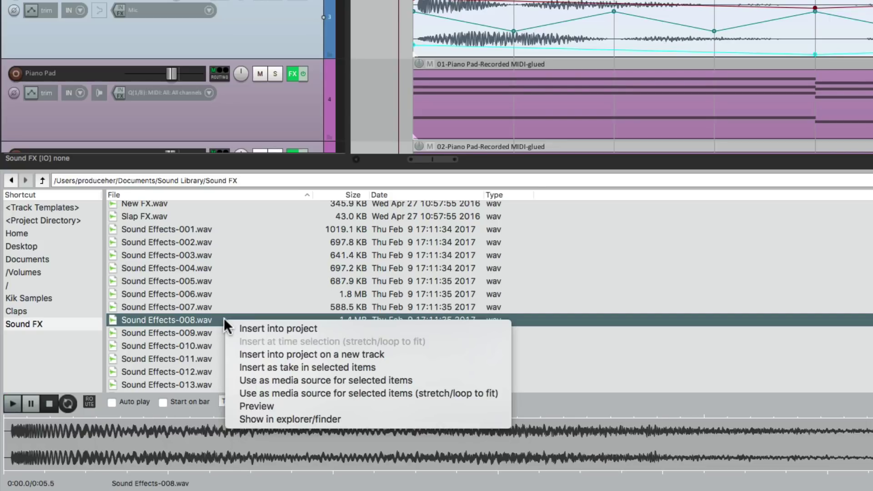
left_click(231, 380)
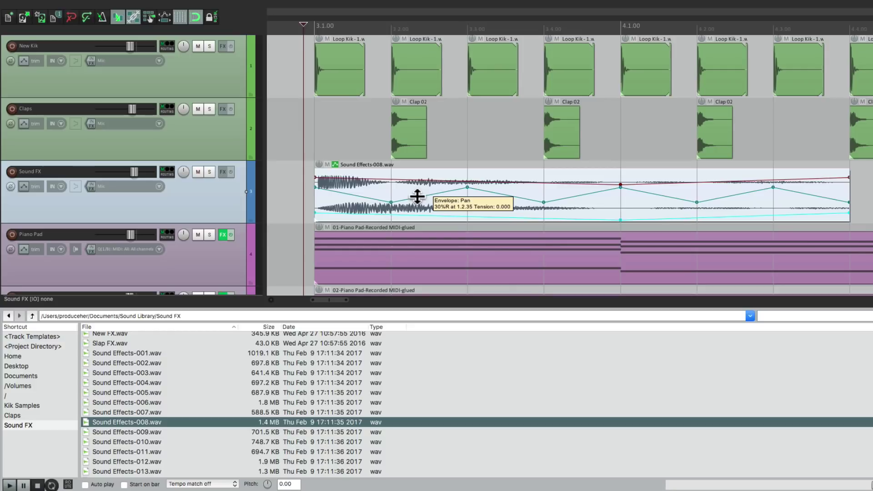
left_click(289, 182)
key("space")
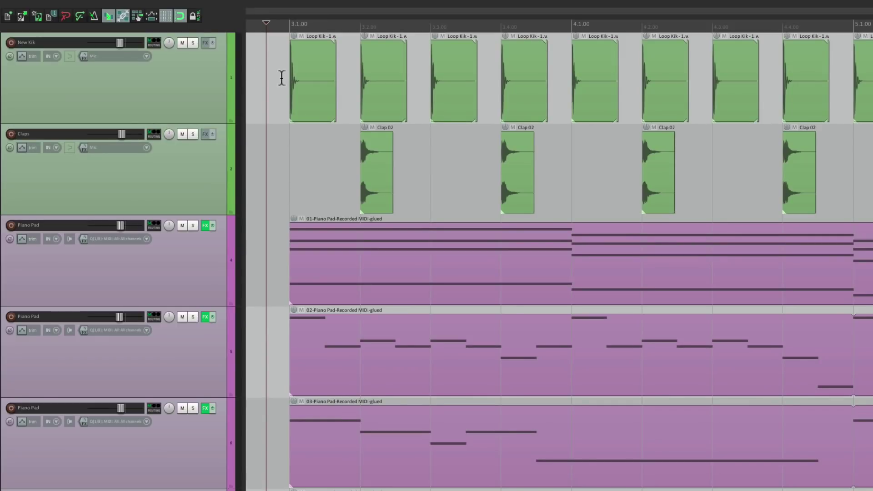
Step: Select all items on the New Kik track and start choosing a new media source file in their item properties
double_click(198, 69)
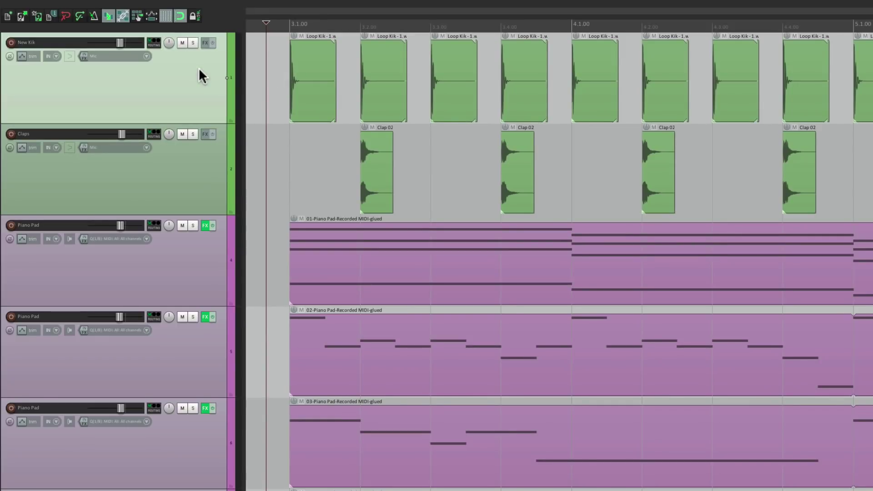
right_click(310, 58)
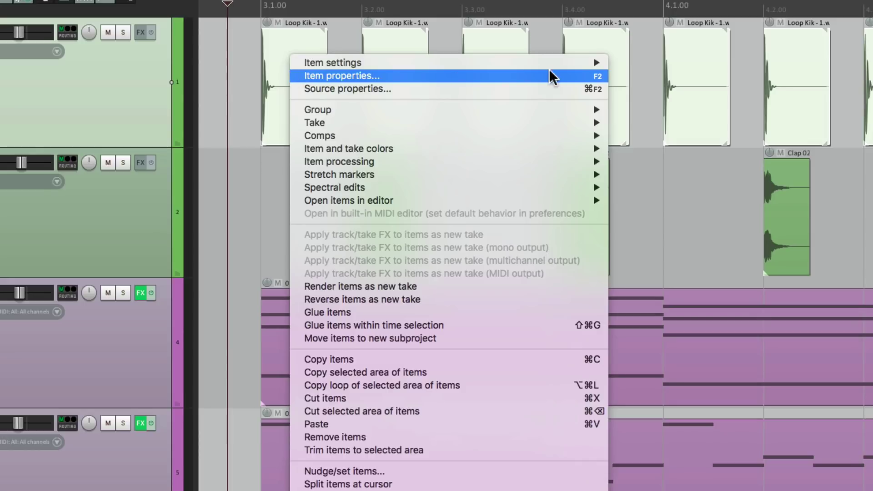
left_click(574, 76)
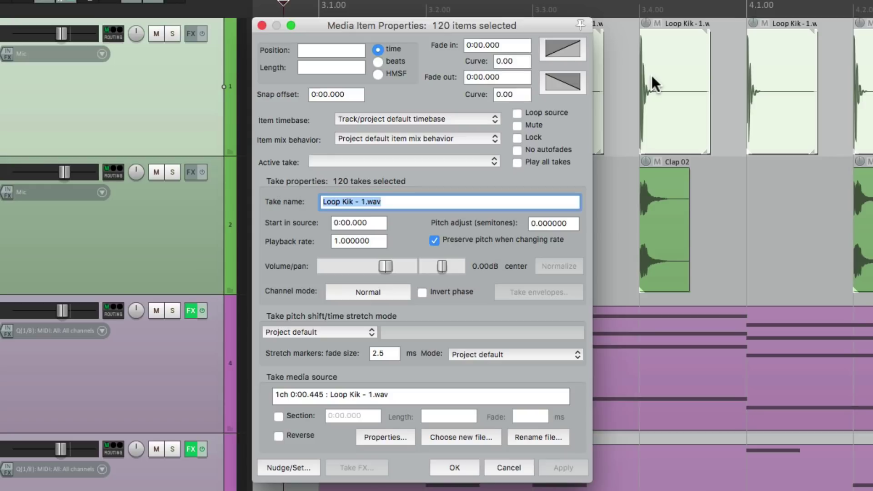
left_click(458, 437)
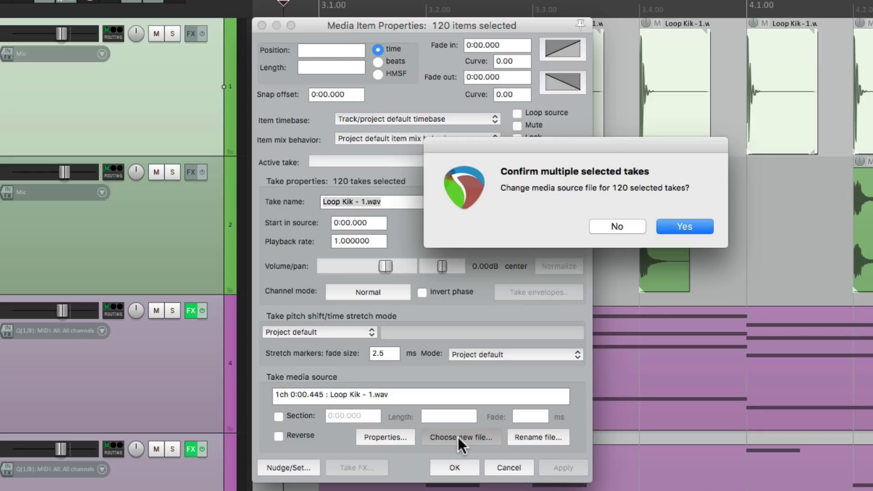
key("Return")
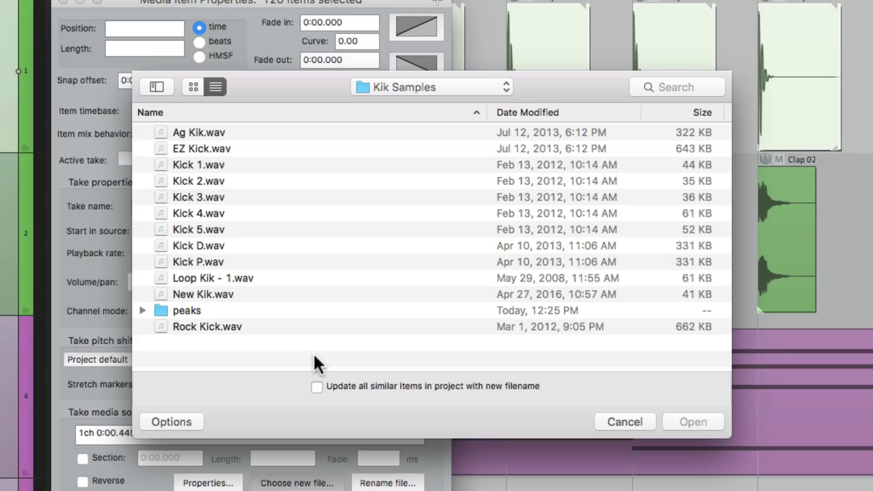
Step: Preview Loop Kik - 1.wav in the Kik Samples folder and apply it as the kick items' media source
left_click(287, 278)
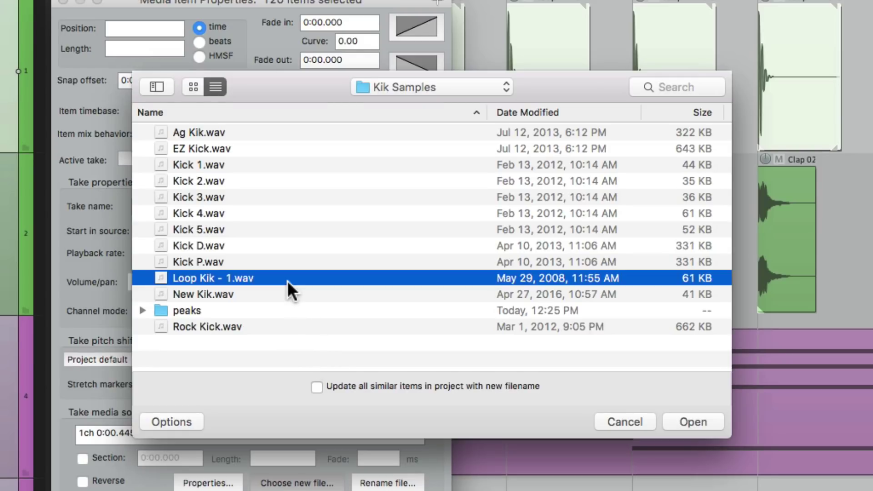
key("space")
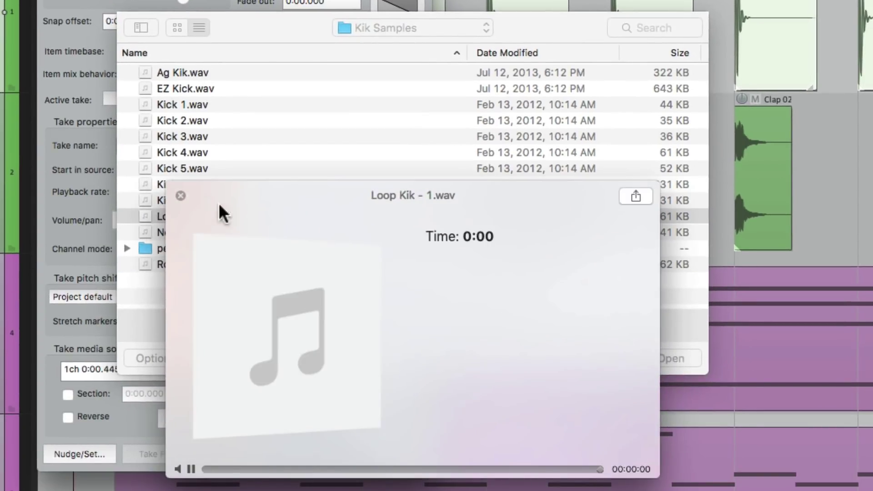
left_click(181, 196)
double_click(252, 278)
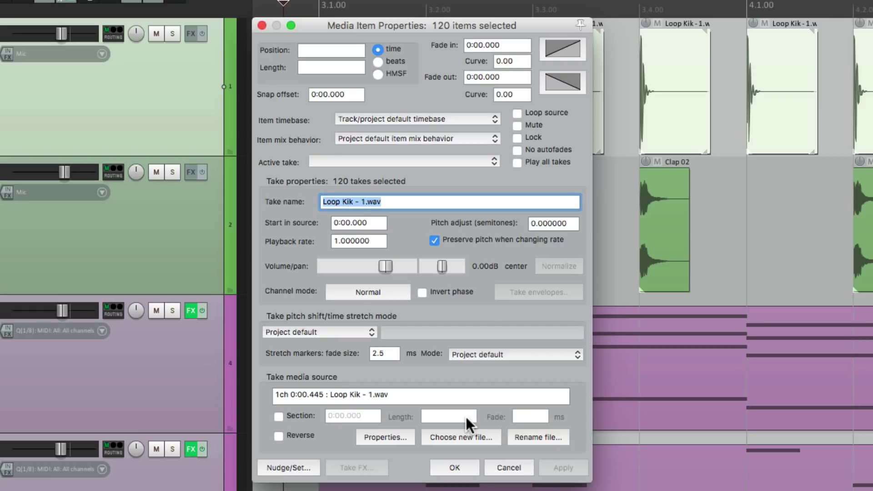
left_click(454, 467)
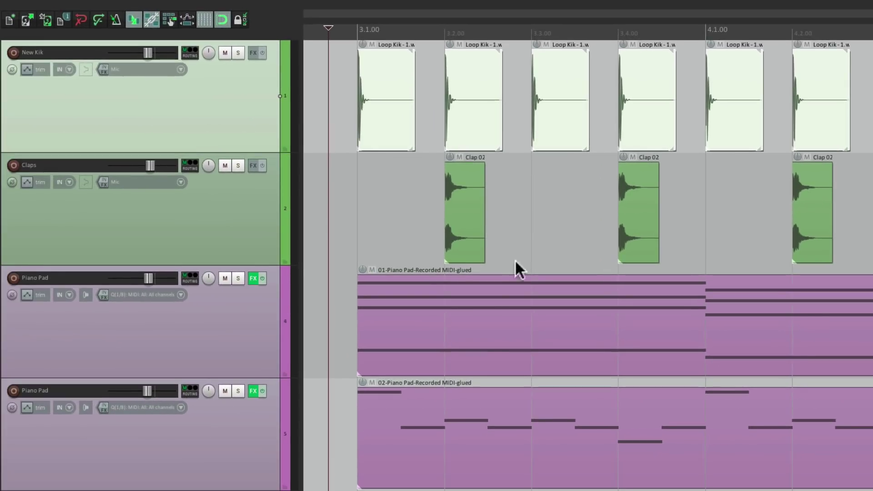
Step: Play the project from just before bar 3 to listen to the kick items
left_click(337, 86)
key("space")
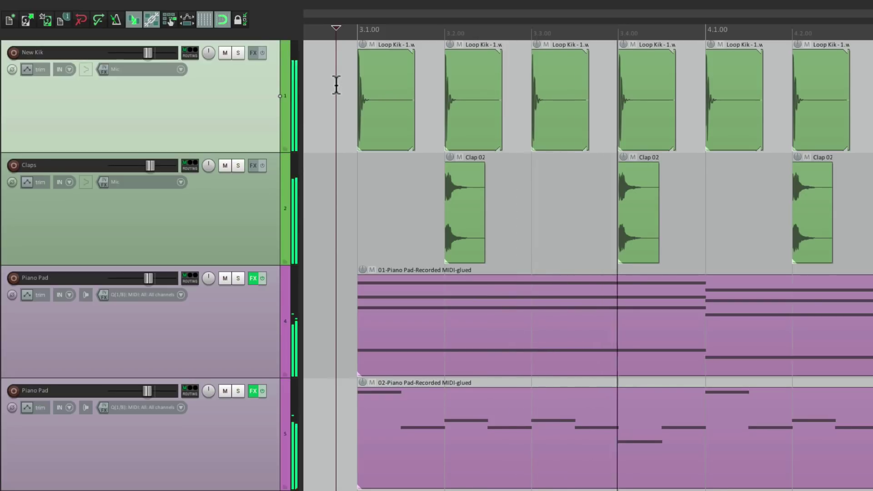
key("space")
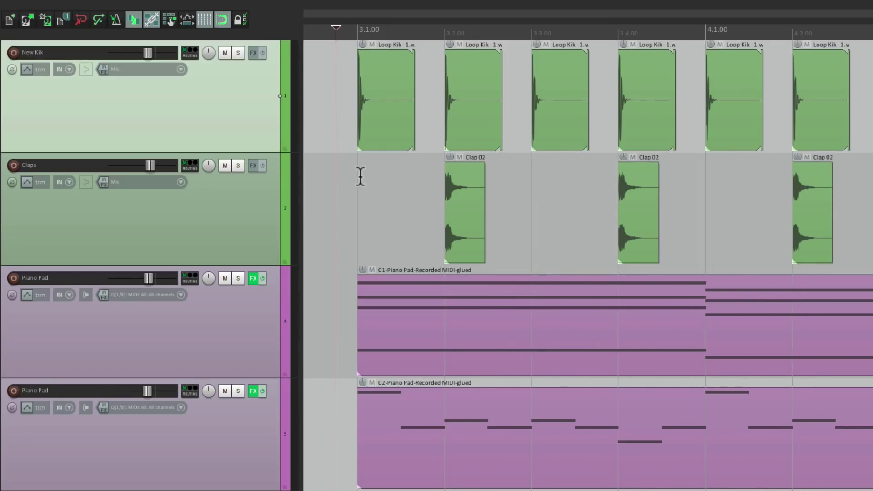
Step: Select all items on the Claps track and start choosing a new media source file in their item properties
double_click(242, 216)
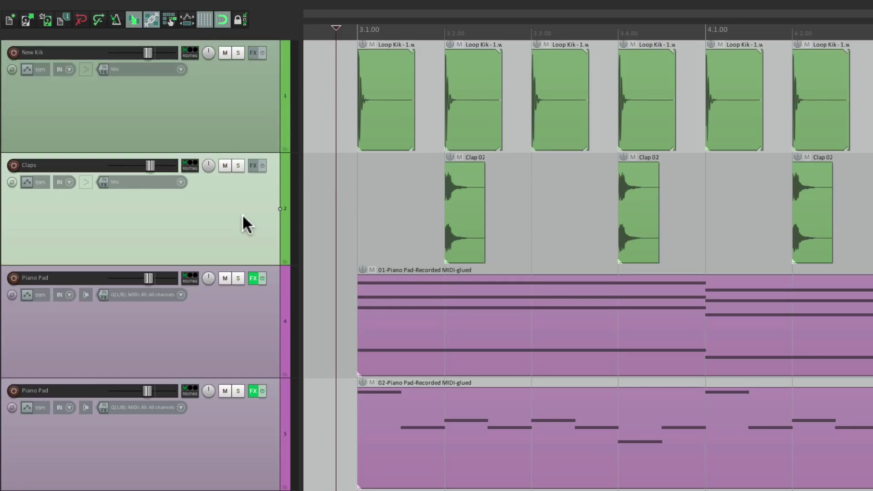
right_click(462, 200)
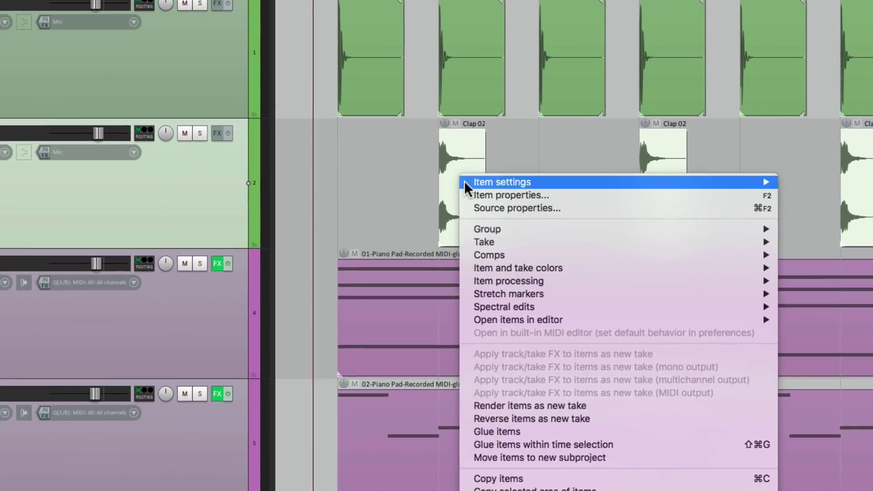
left_click(465, 195)
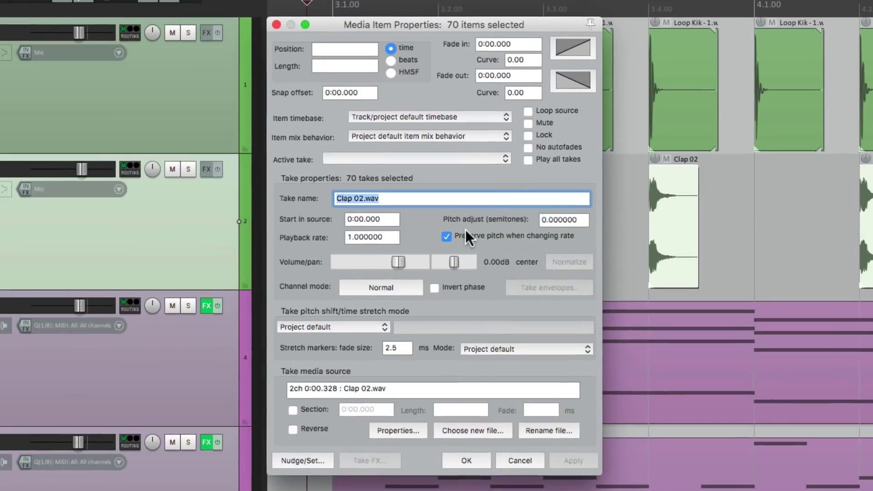
left_click(448, 430)
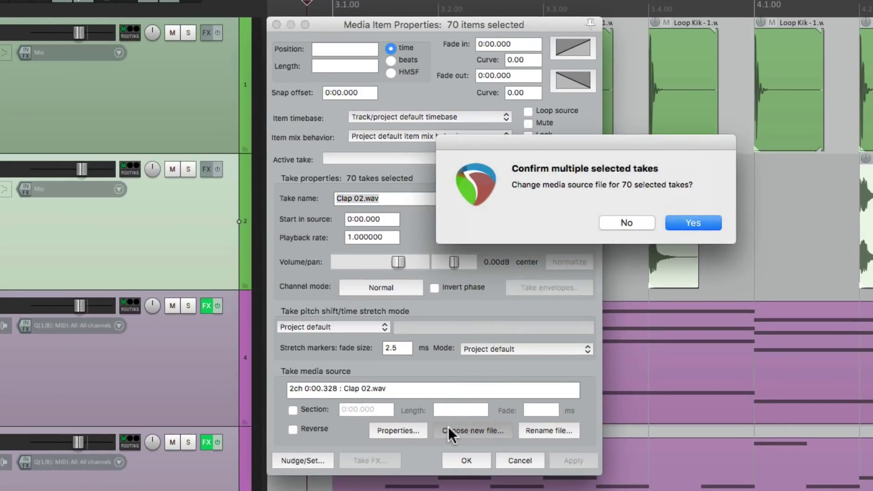
left_click(682, 222)
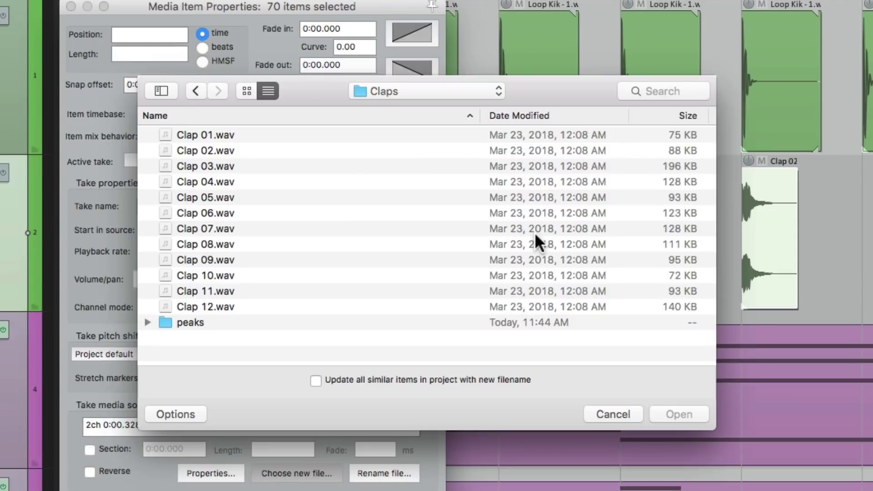
Step: Preview Clap 03.wav in the Claps folder and apply it as the clap items' media source
left_click(306, 169)
key("space")
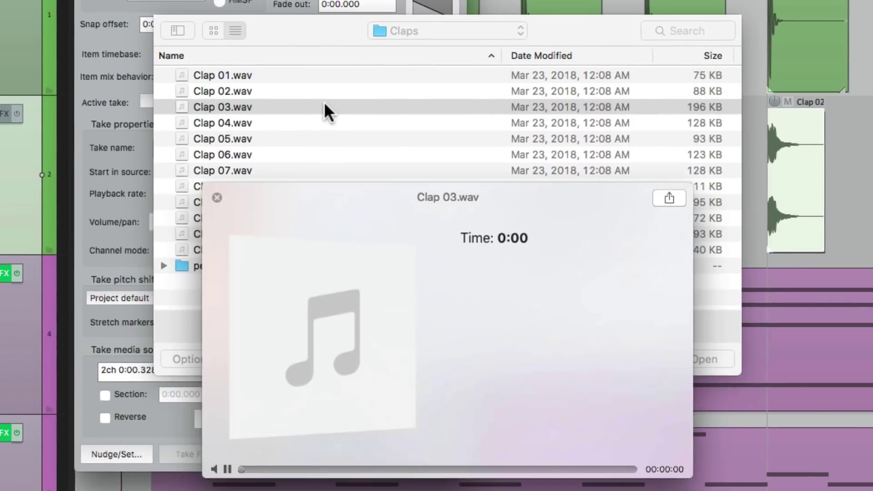
left_click(217, 198)
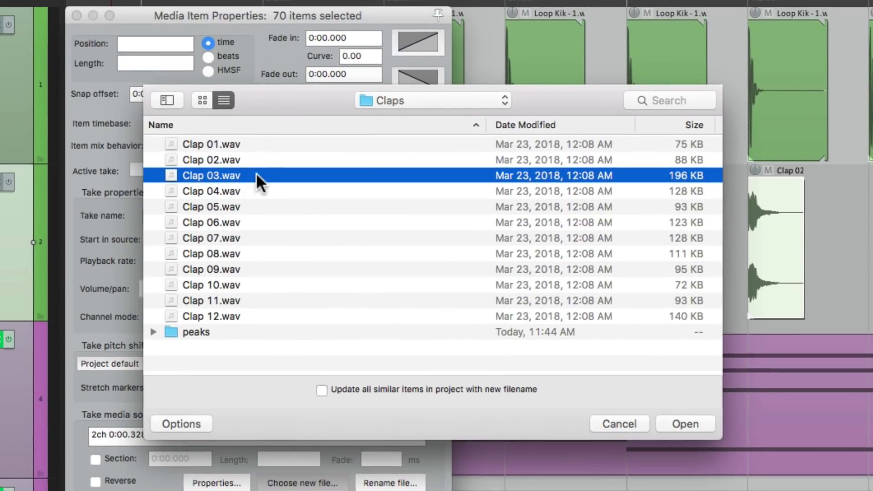
double_click(257, 175)
left_click(452, 472)
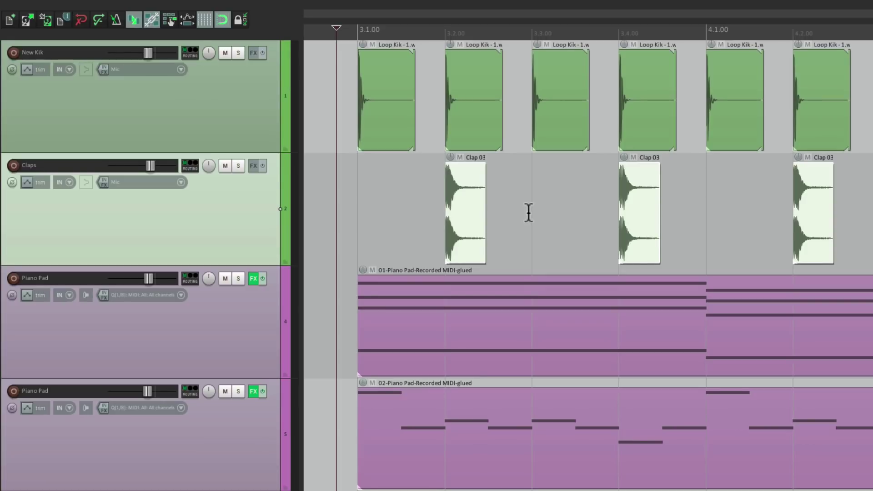
Step: Play the project from just before bar 3 to listen to the claps, and undo the kick and clap source replacements
left_click(347, 206)
key("space")
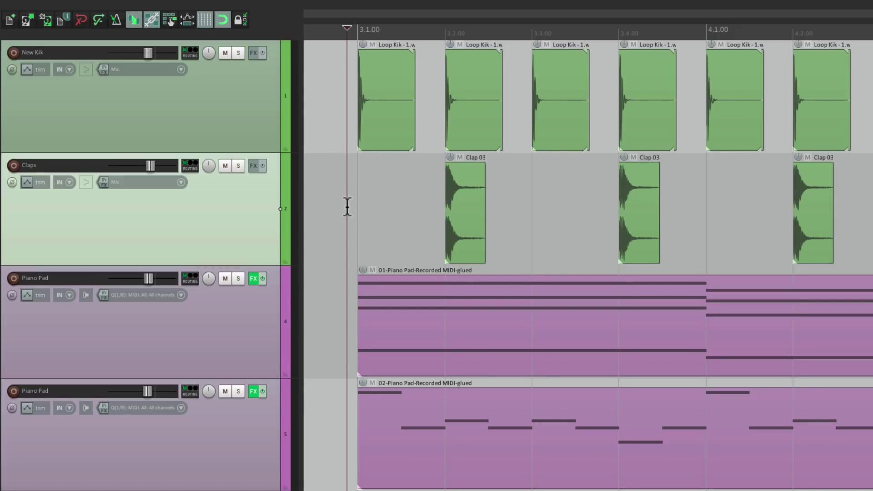
key("ctrl+z")
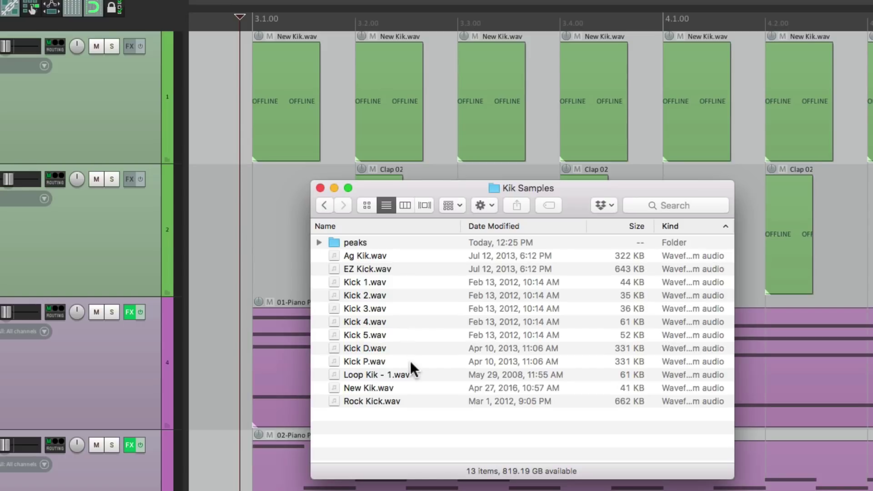
Step: Try placing Loop Kik - 1.wav from the Kik Samples folder just before the first kick item, and undo the insertion
left_click(421, 371)
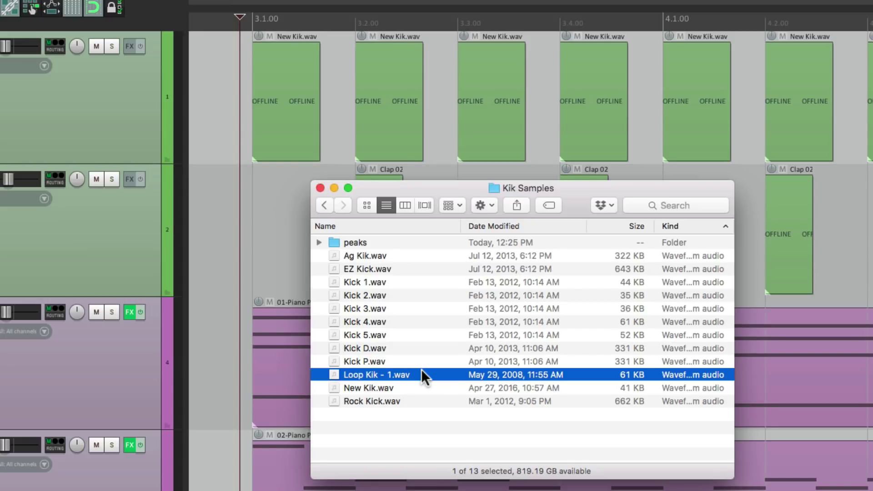
left_click_drag(421, 370, 253, 86)
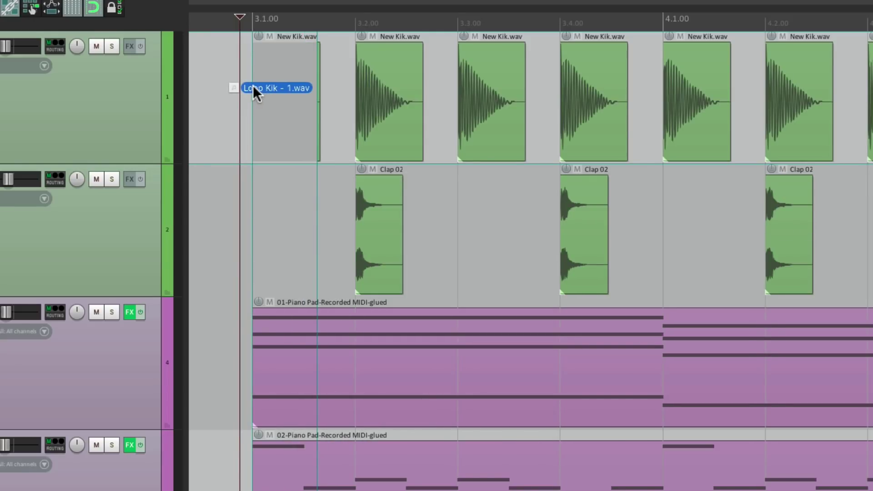
left_click_drag(253, 85, 200, 86)
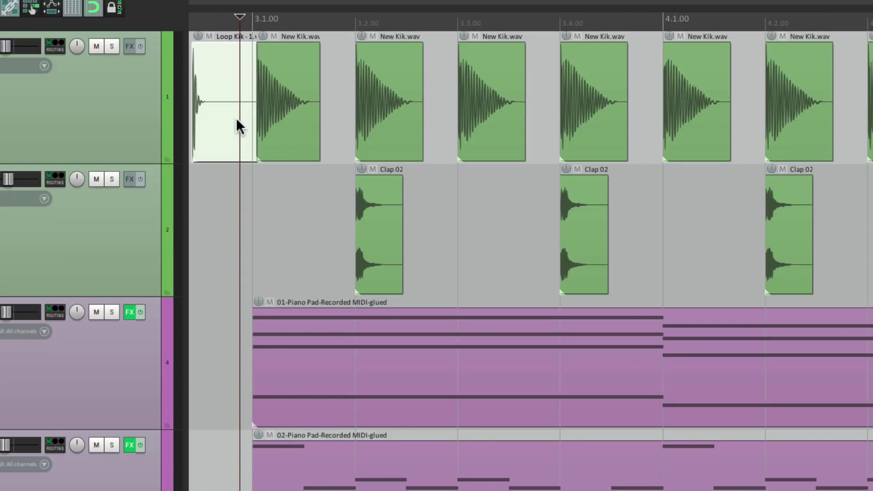
key("ctrl+z")
left_click_drag(268, 121, 266, 119)
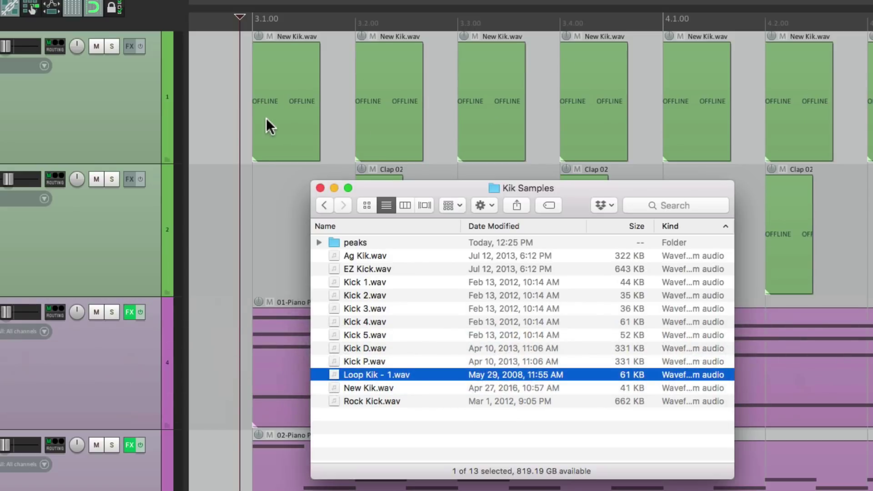
Step: Drop Loop Kik - 1.wav onto the first kick item as a new overlapping media item, and undo the insertion
left_click_drag(364, 372, 255, 57)
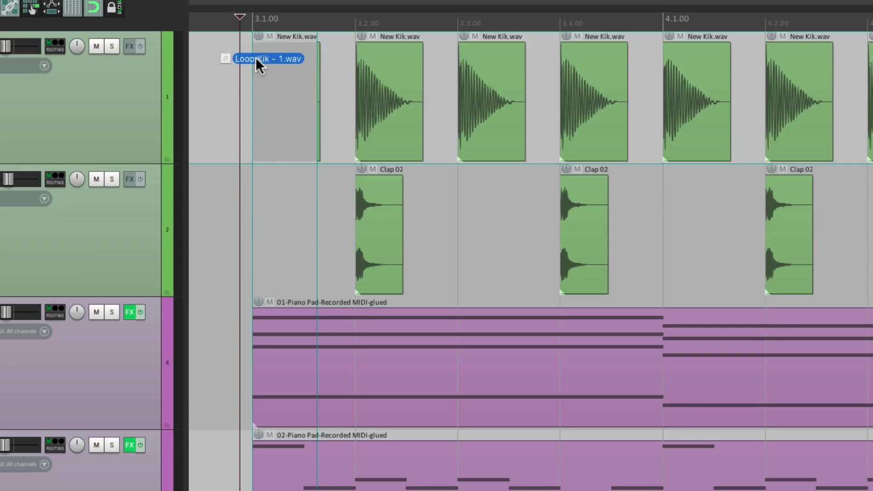
left_click_drag(256, 58, 271, 124)
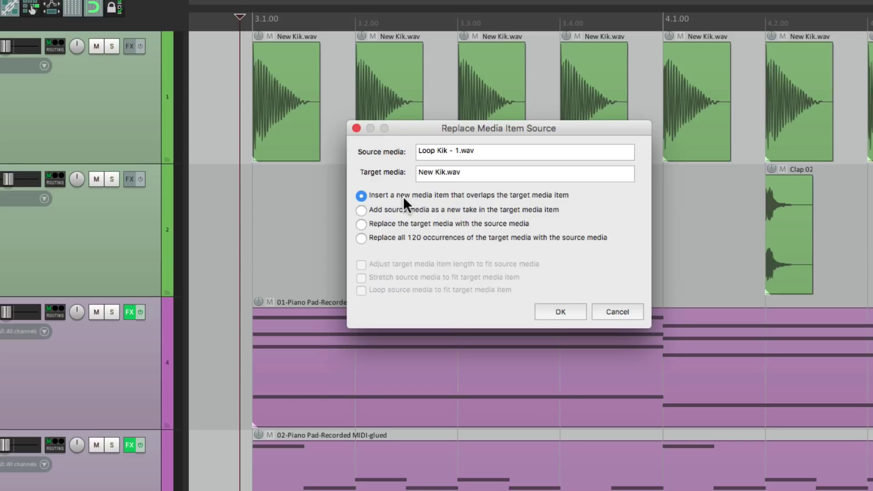
left_click(553, 318)
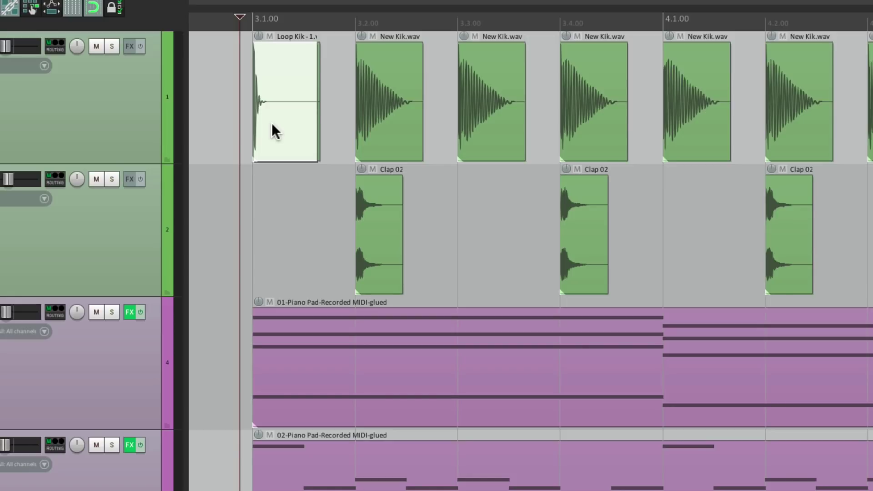
key("ctrl+z")
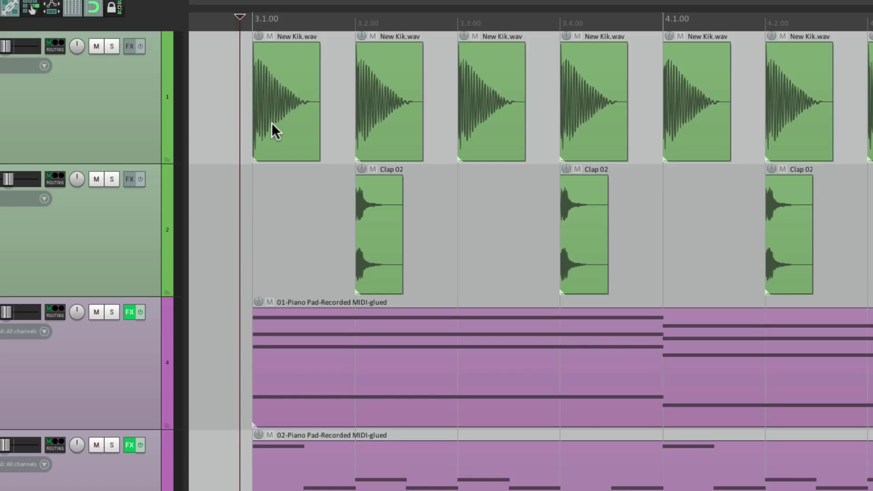
Step: Add Loop Kik - 1.wav from the Kik Samples folder as a new take in the first kick item, and undo it
key("super+Tab")
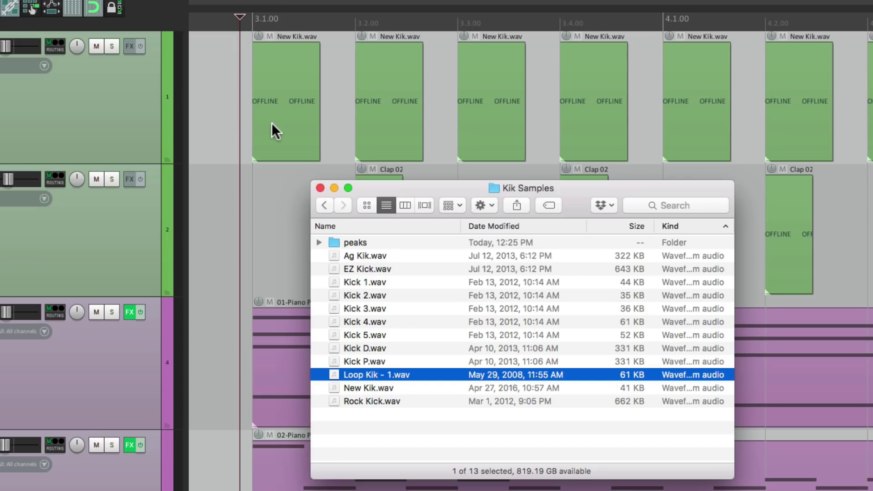
left_click_drag(354, 367, 256, 78)
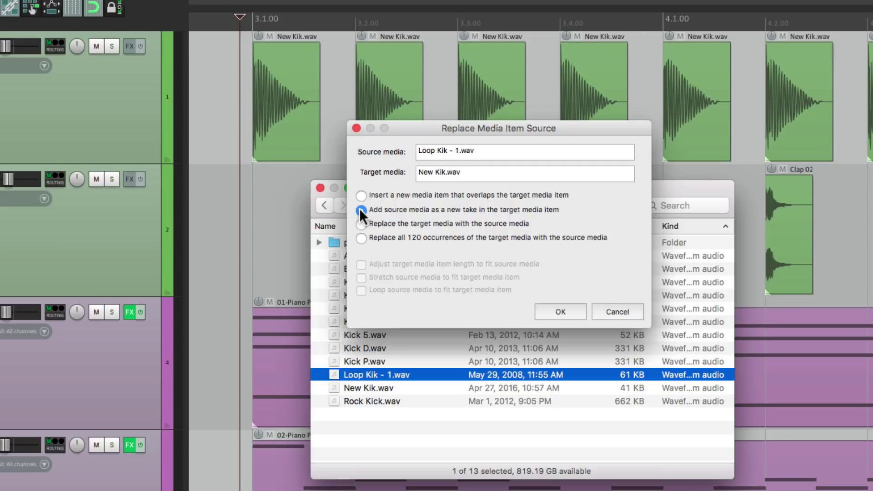
left_click(563, 312)
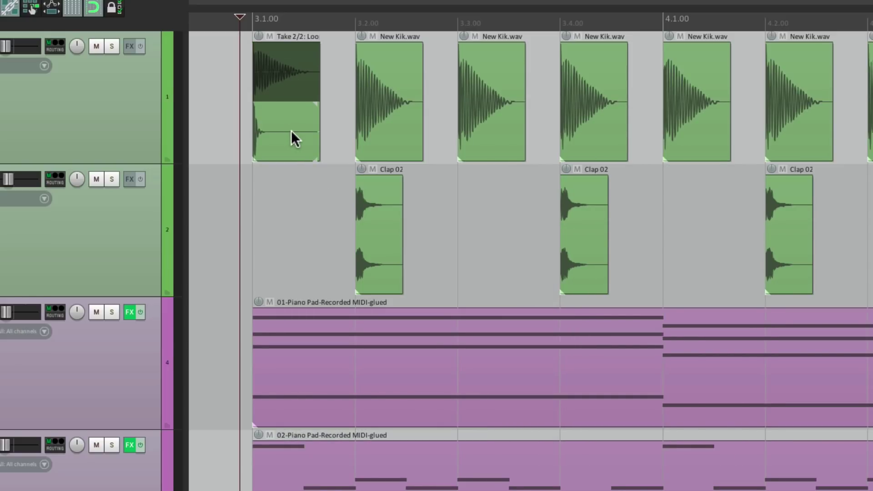
key("space")
key("ctrl+z")
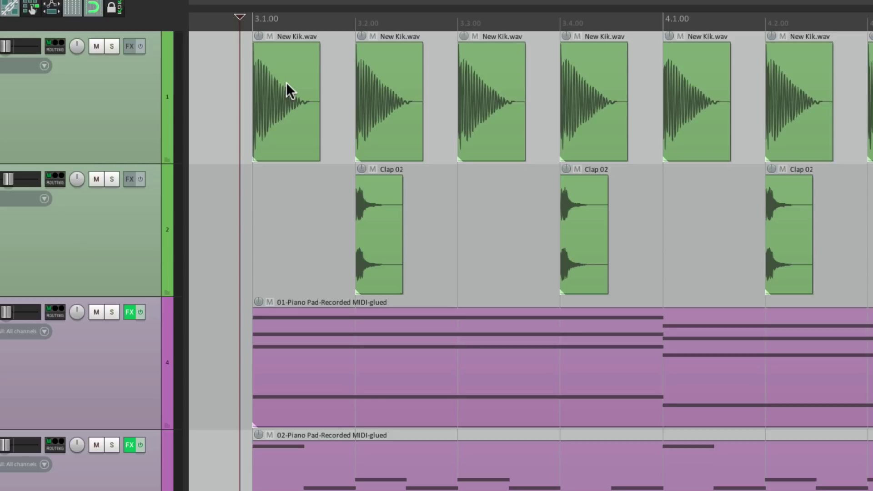
Step: Replace only the first kick item's media with Loop Kik - 1.wav, listen from just before bar 3, and undo the replacement
key("super+Tab")
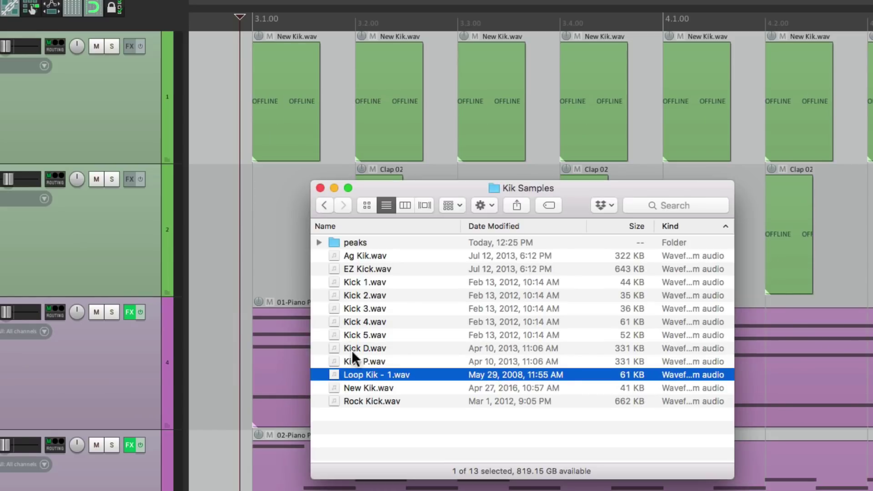
left_click_drag(357, 375, 259, 88)
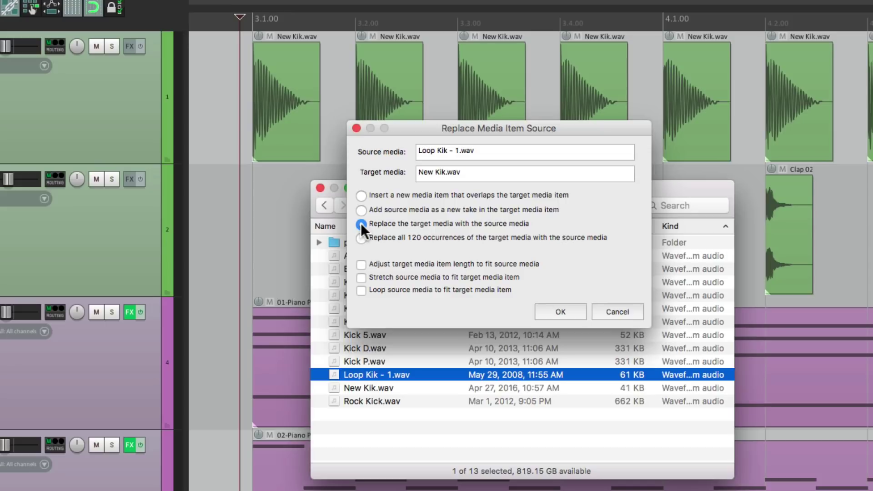
left_click(361, 222)
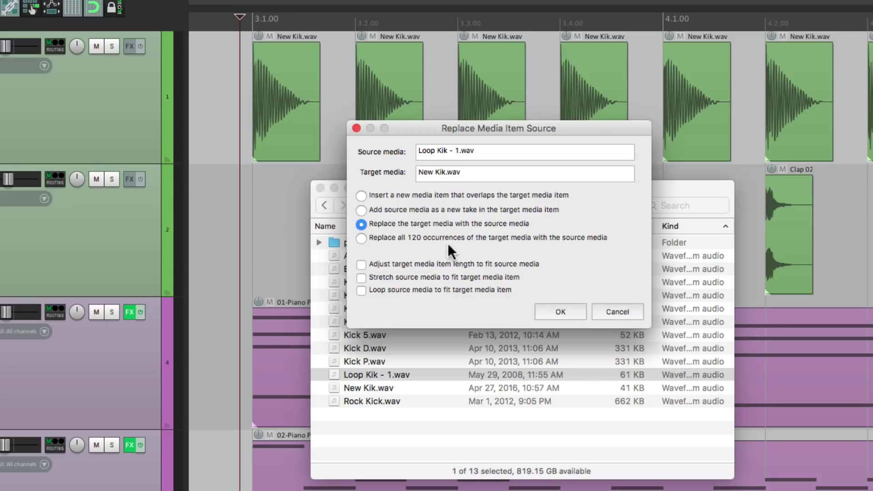
left_click(557, 311)
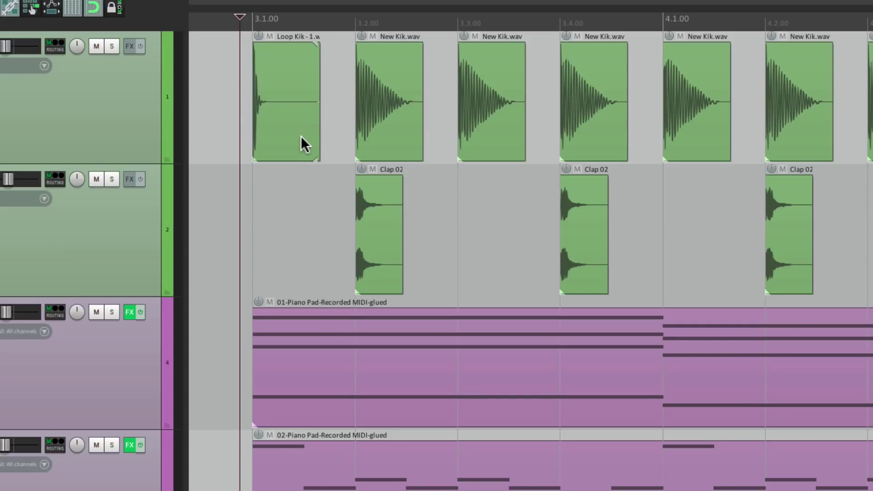
left_click(223, 113)
key("space")
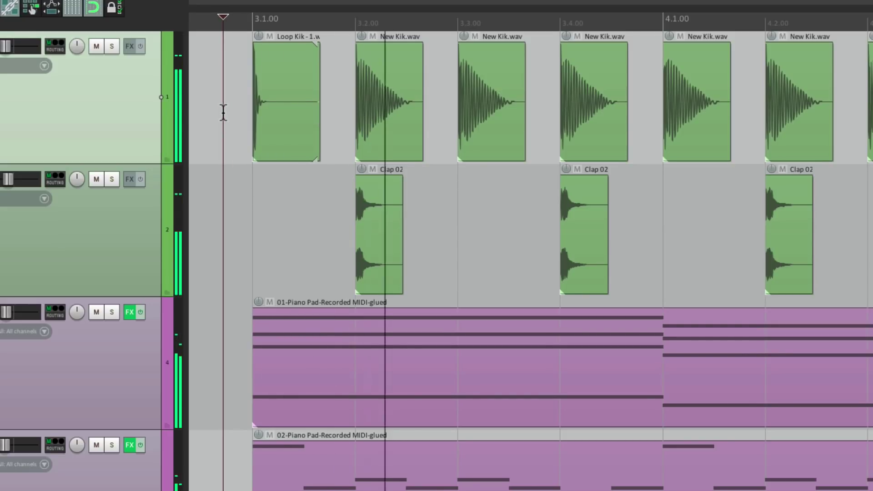
key("space")
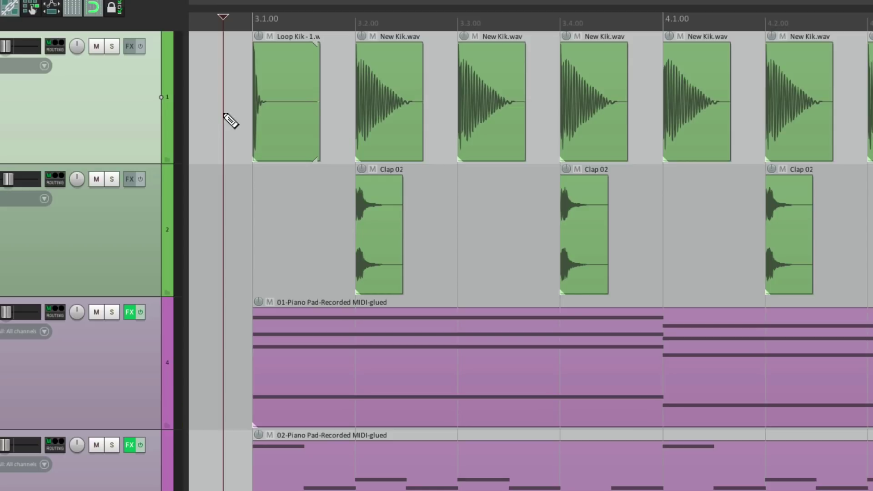
key("ctrl+z")
Step: Replace all occurrences of New Kik.wav with Loop Kik - 1.wav from the Kik Samples folder
key("super+Tab")
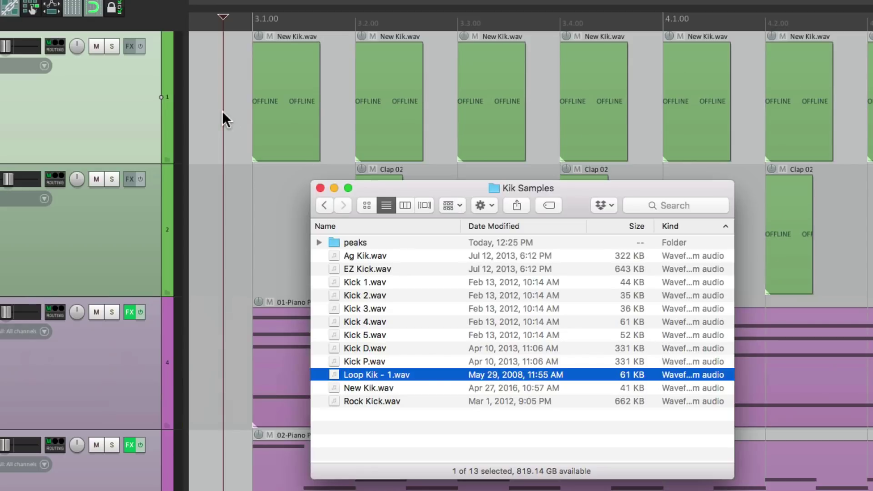
left_click_drag(346, 372, 257, 88)
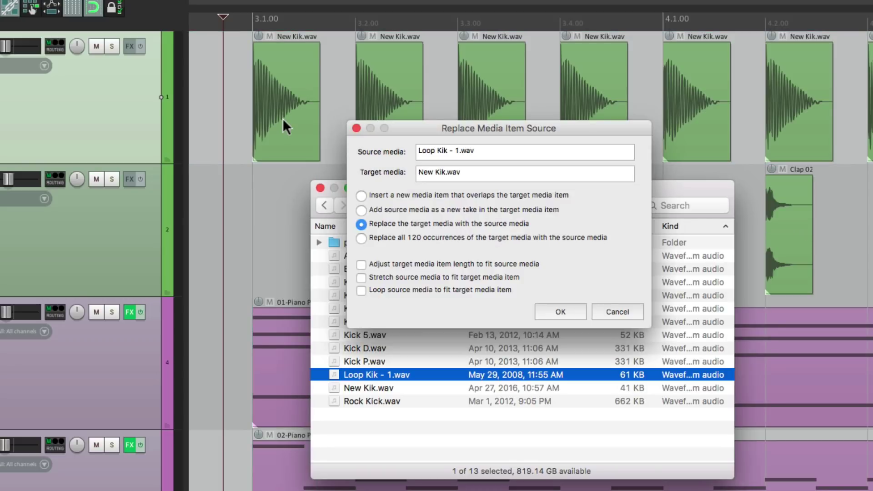
left_click(361, 237)
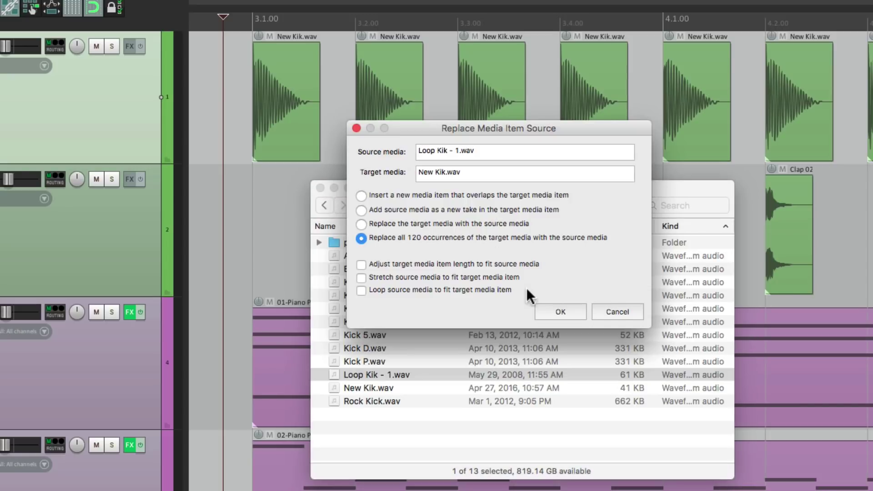
left_click(557, 312)
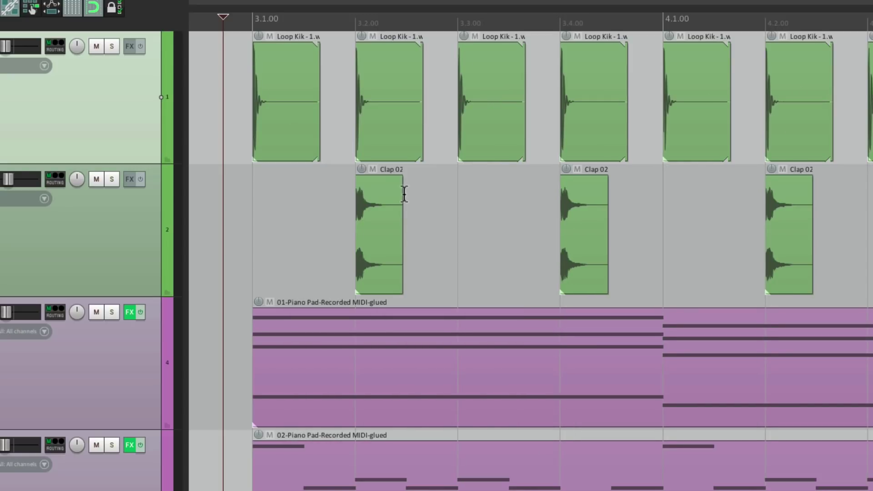
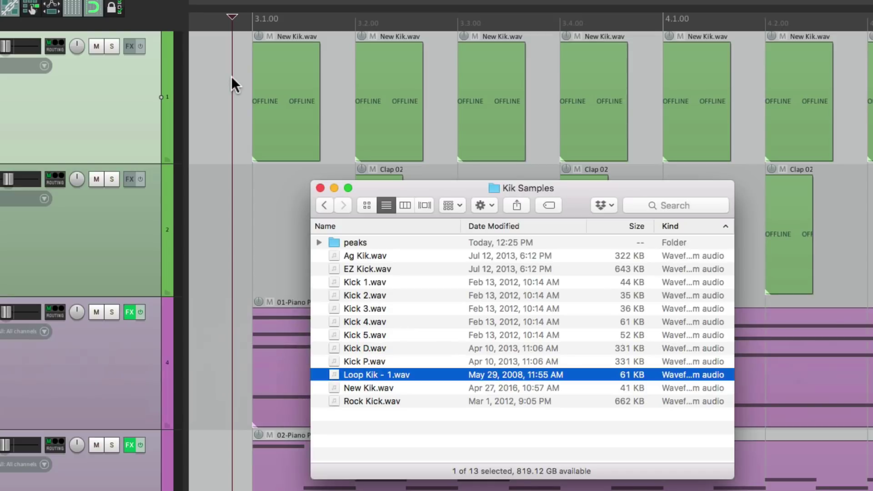
Step: Replace all New Kik.wav occurrences with Loop Kik - 1.wav, enabling item length adjustment to fit the source media, and undo the replacement
left_click_drag(351, 375, 269, 157)
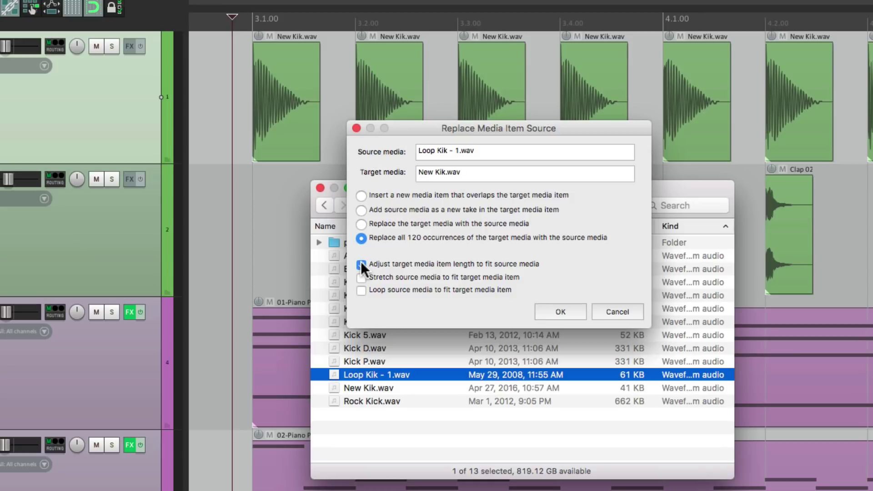
left_click(361, 262)
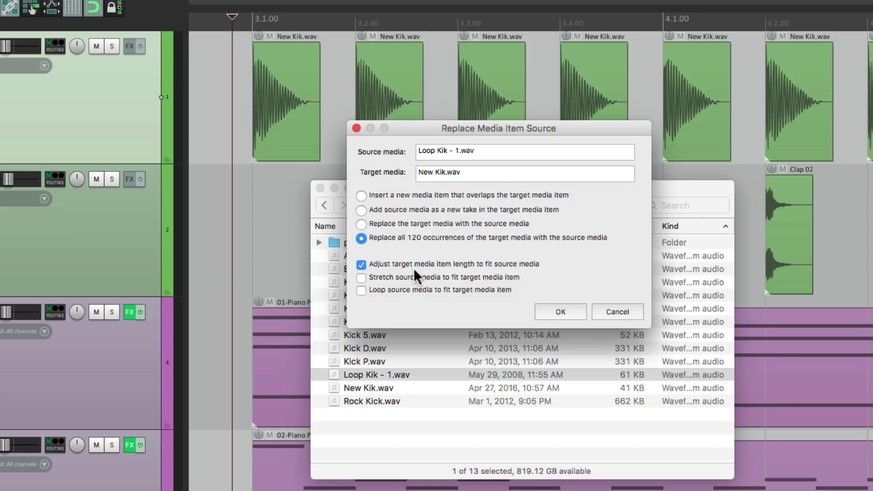
left_click(547, 306)
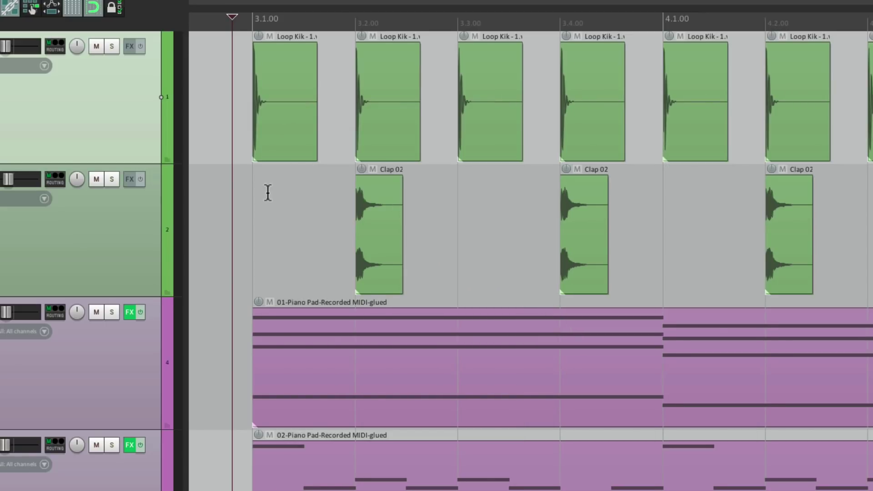
scroll(270, 189, "up", 3)
scroll(270, 189, "up", 2)
scroll(327, 188, "left", 1)
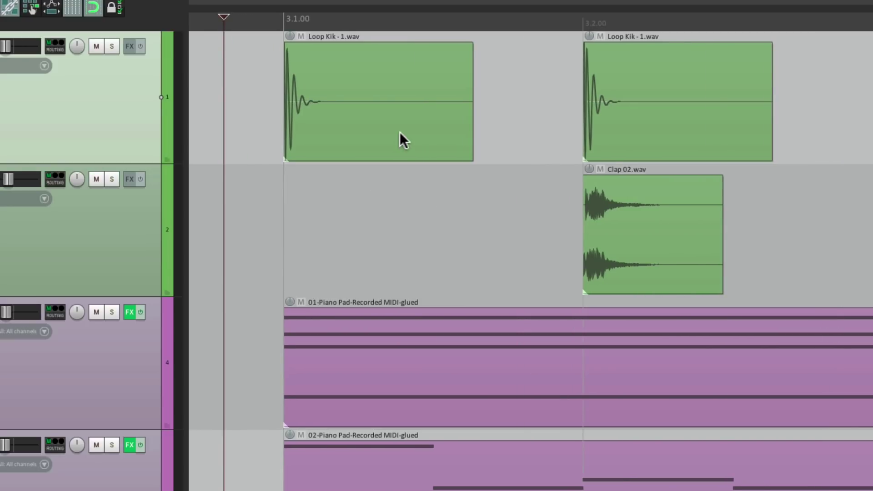
key("ctrl+z")
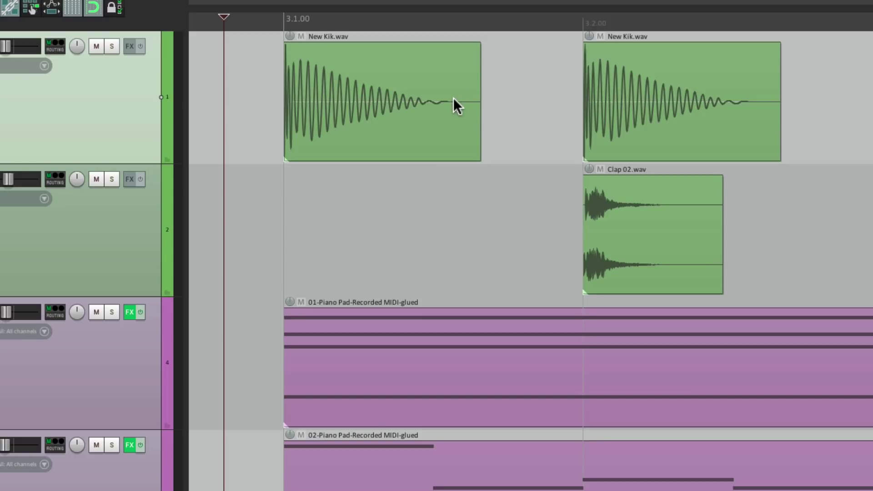
Step: Repeat the replacement of all New Kik.wav occurrences with Loop Kik - 1.wav, keeping the length adjustment enabled, and undo it again
key("super+Tab")
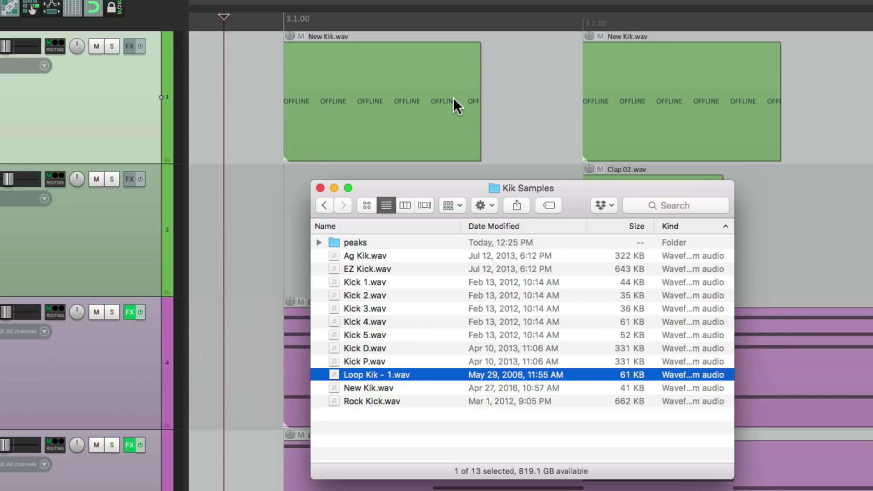
left_click_drag(351, 373, 287, 97)
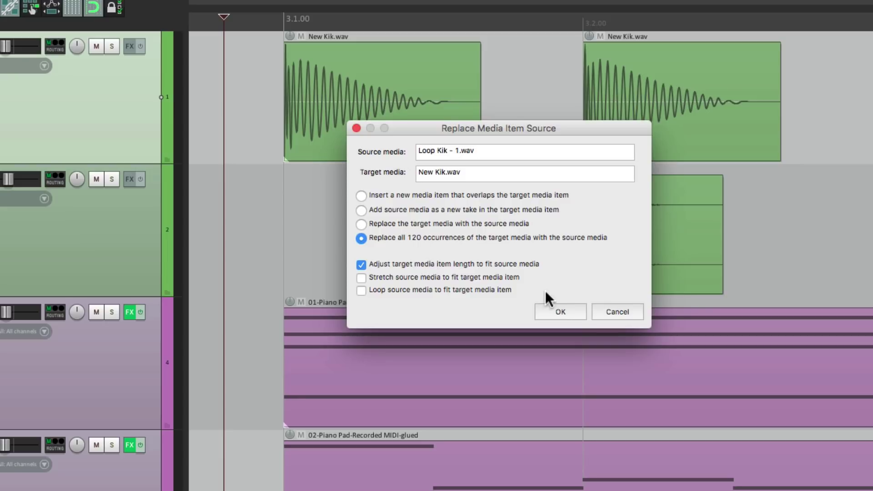
left_click(556, 310)
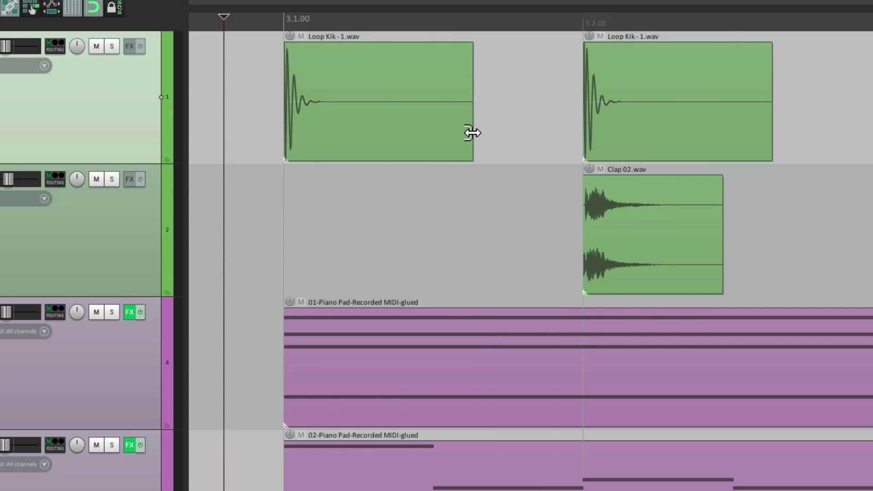
key("super+z")
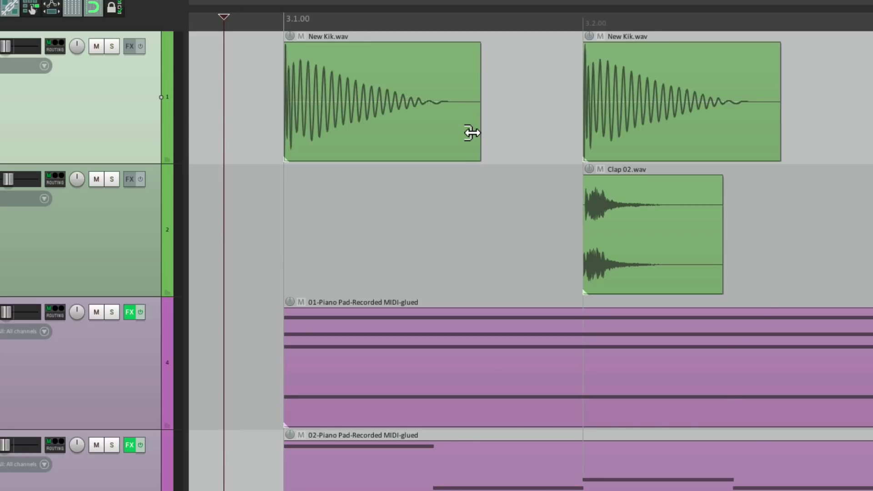
Step: Replace all New Kik.wav occurrences with Loop Kik - 1.wav from Finder, stretching the source media to fit the target items, and undo the replacement
key("super+Tab")
left_click_drag(348, 374, 288, 78)
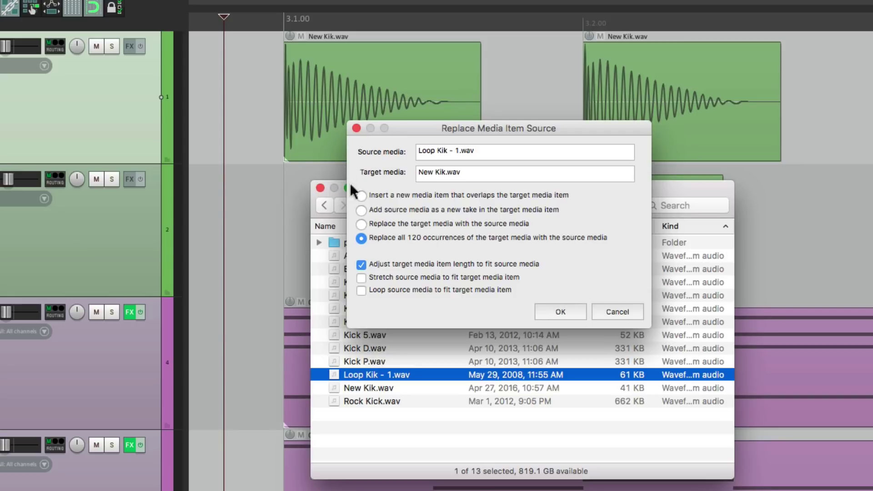
left_click(378, 278)
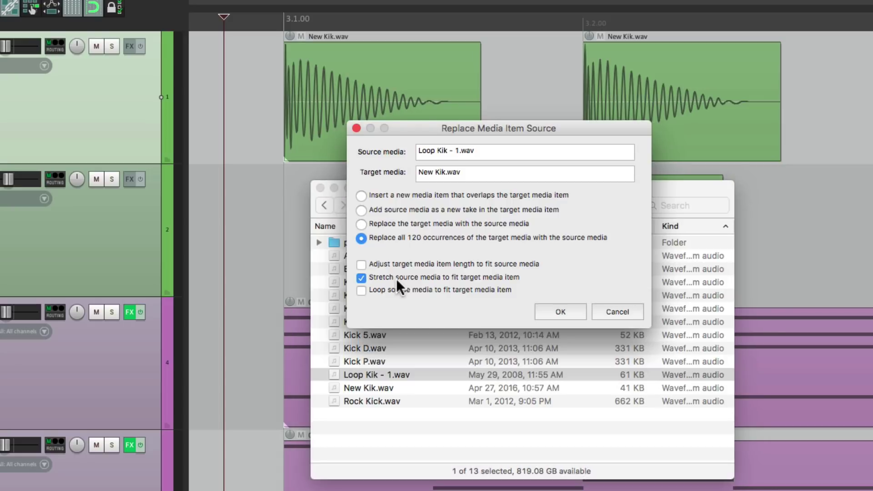
left_click(557, 311)
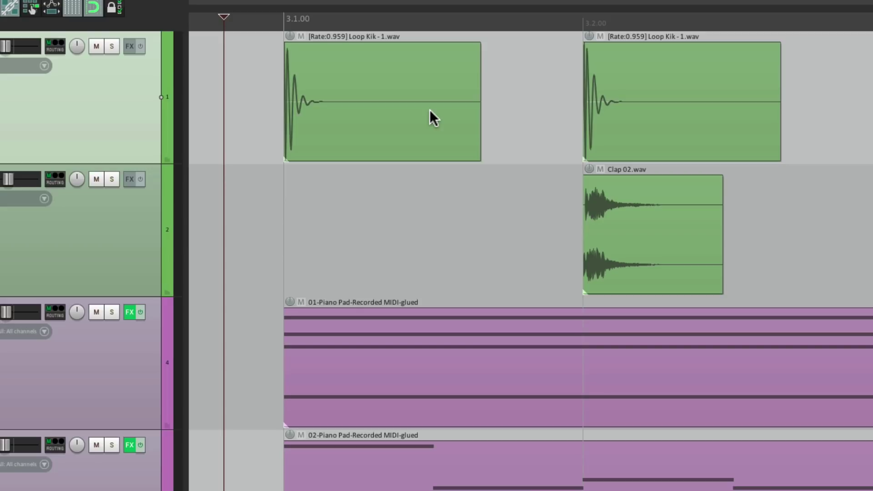
left_click_drag(430, 110, 431, 111)
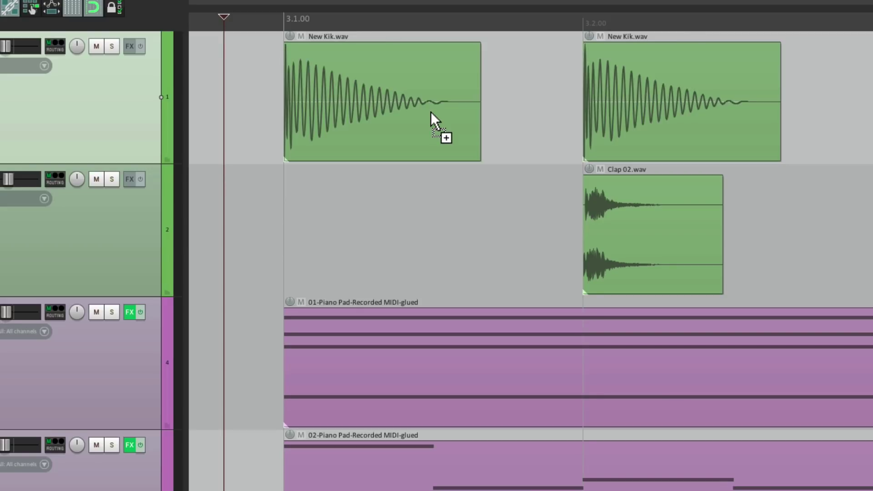
key("super+z")
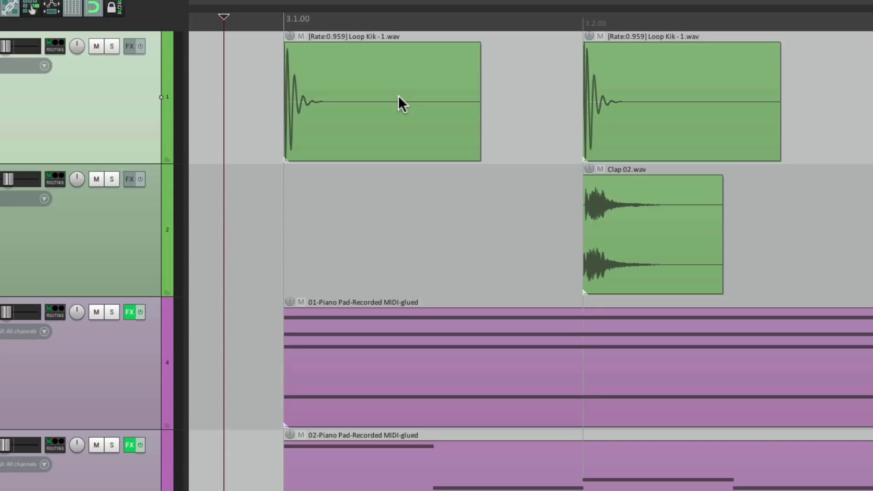
left_click_drag(398, 96, 399, 96)
Step: Replace all New Kik.wav occurrences with Loop Kik - 1.wav from Finder, looping the source media to fit the target items
left_click_drag(354, 374, 295, 109)
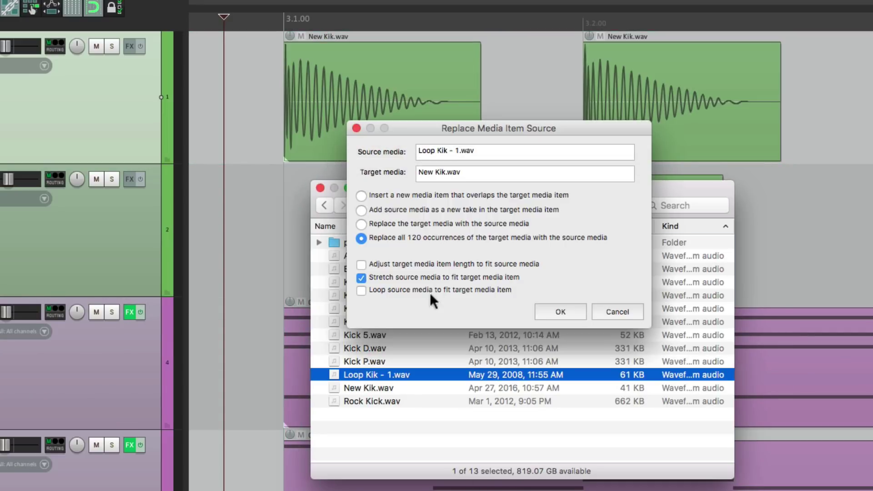
left_click(361, 291)
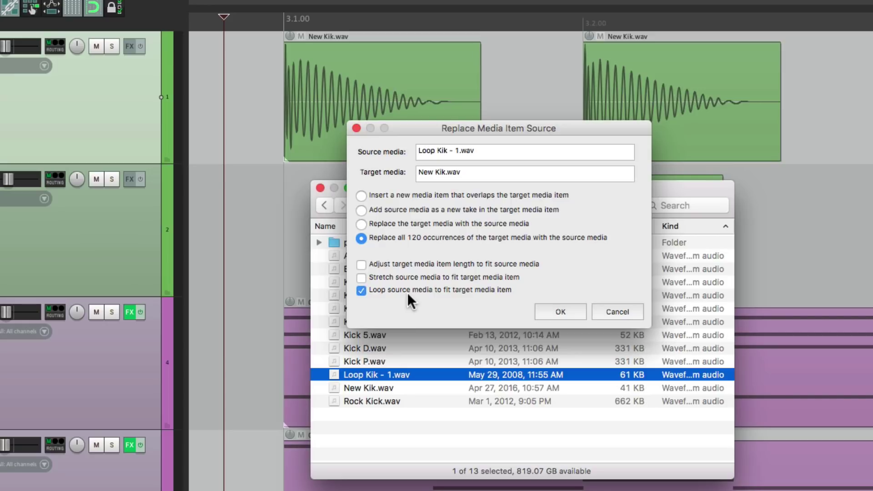
left_click(559, 311)
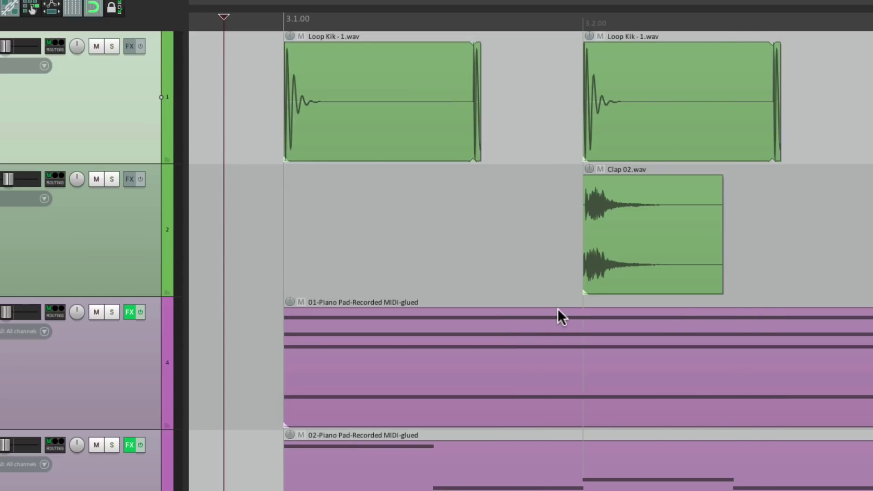